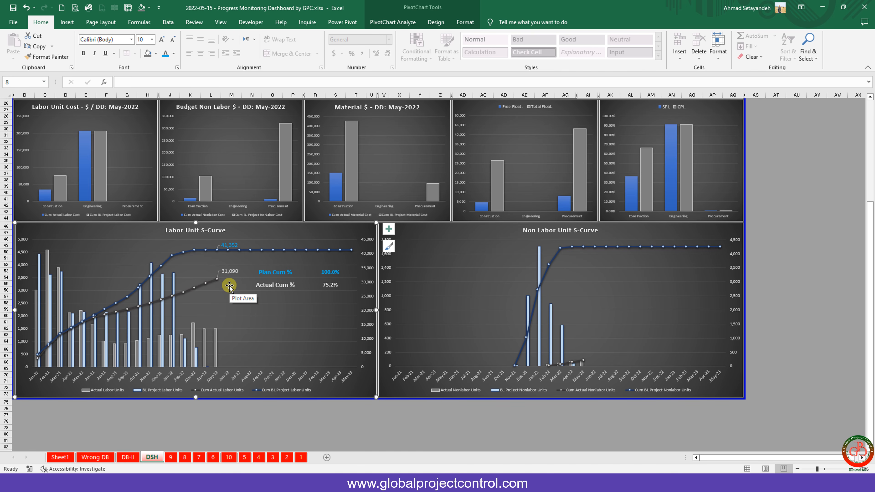
# Filter the dashboard in turn to the Building, Pump Station and Substation areas.
pyautogui.scroll(3, 606, 252)
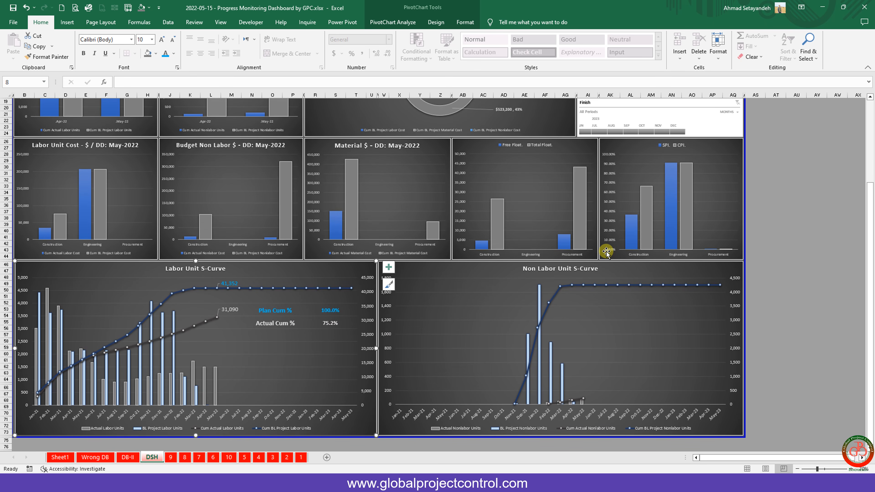
pyautogui.scroll(3, 606, 251)
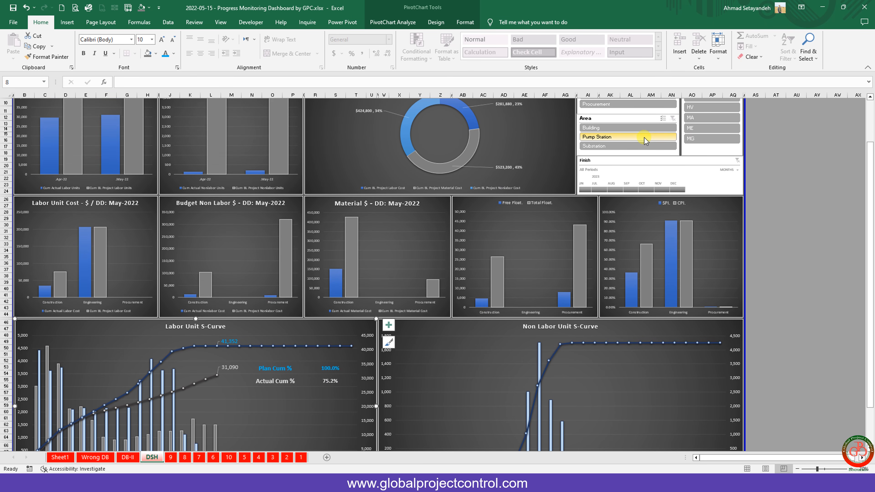
pyautogui.click(602, 128)
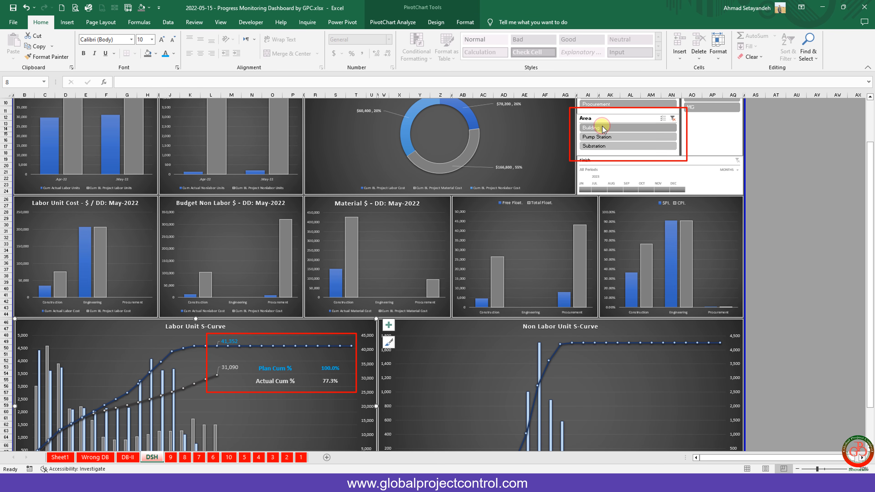
pyautogui.click(595, 139)
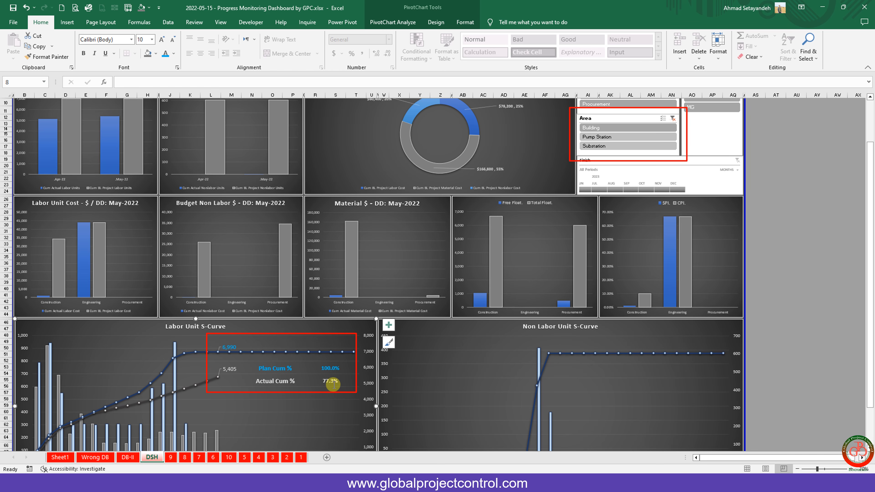
pyautogui.click(607, 136)
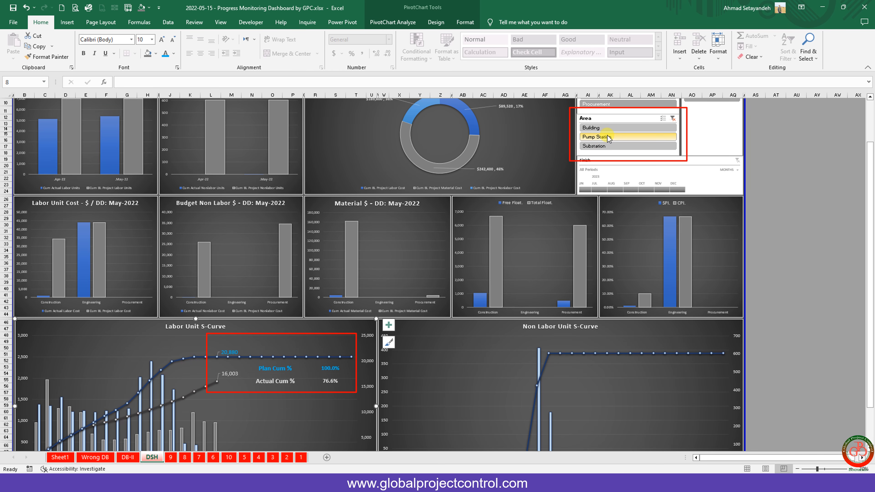
pyautogui.click(606, 147)
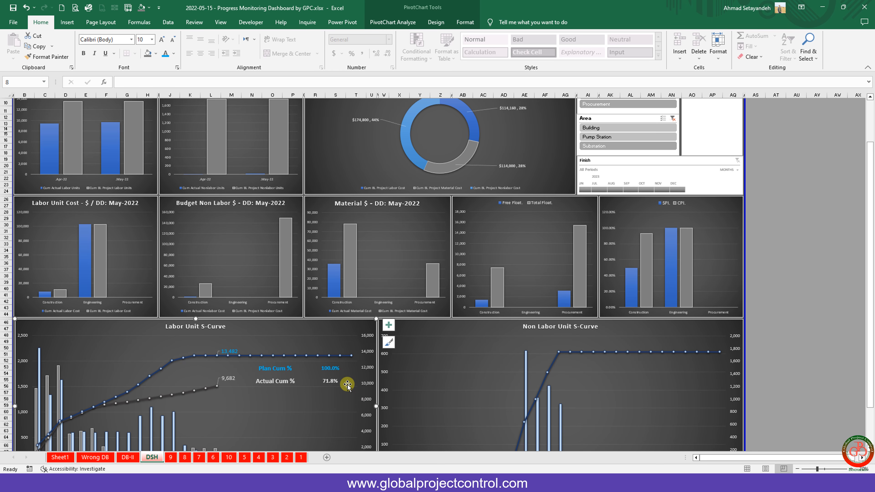
# Clear the Area slicer filter, then select the Labor Unit S-Curve chart's PivotChart Analyze tools.
pyautogui.scroll(-1, 347, 385)
pyautogui.click(797, 275)
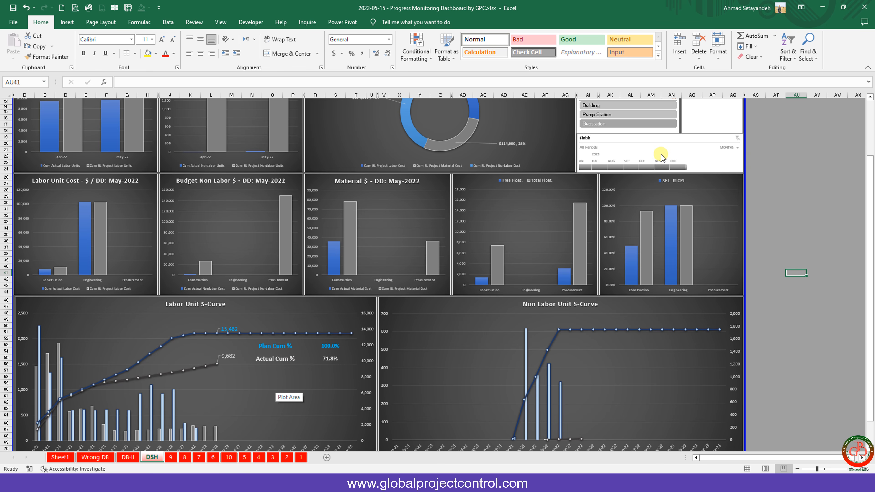
pyautogui.scroll(1, 661, 157)
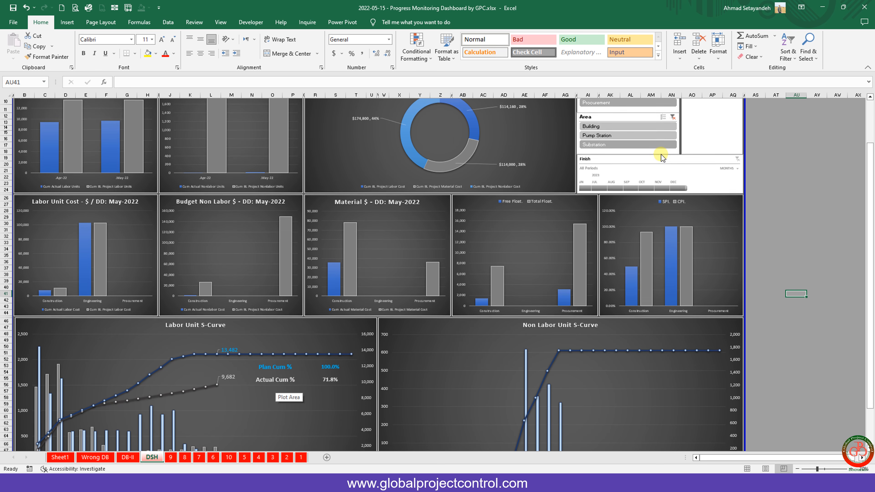
pyautogui.click(672, 119)
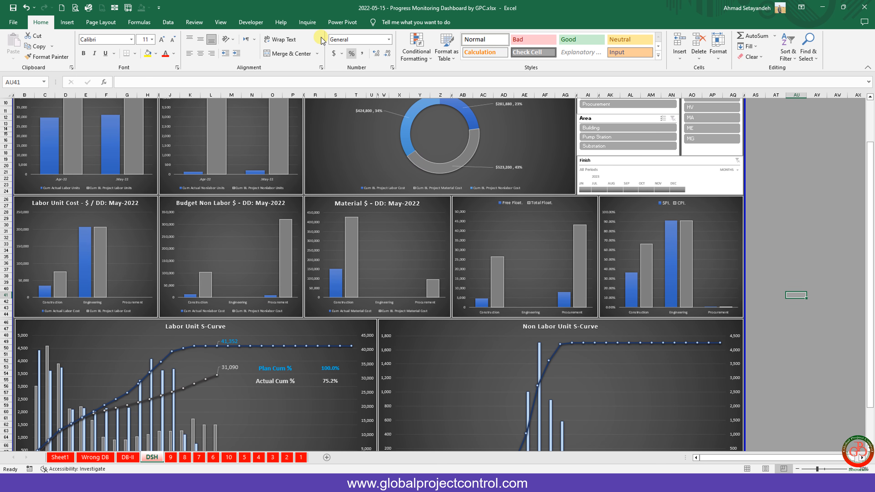
pyautogui.click(259, 330)
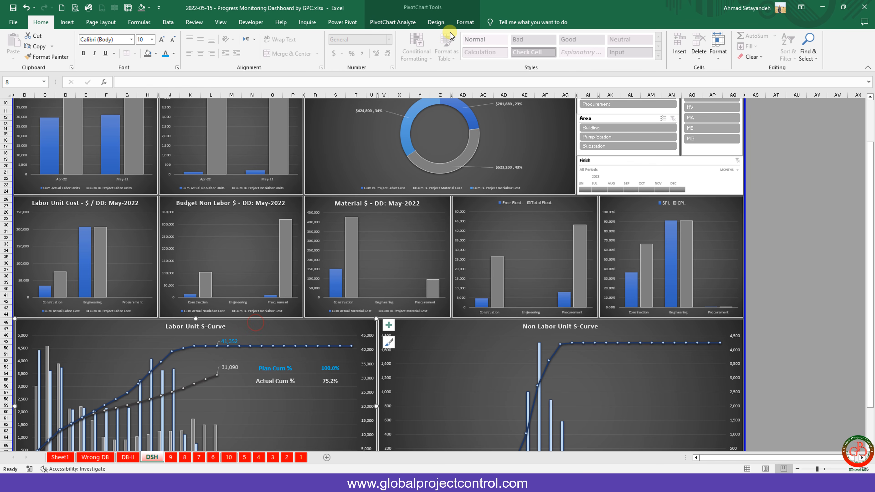
pyautogui.click(406, 23)
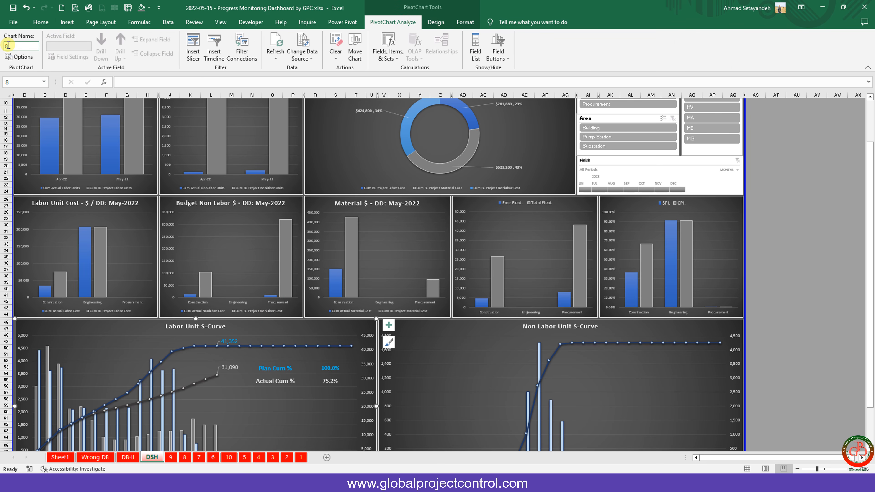
# On sheet 8, paste I8:I9's Plan Cum % and Actual Cum % labels into I22:I23 and verify them.
pyautogui.click(185, 456)
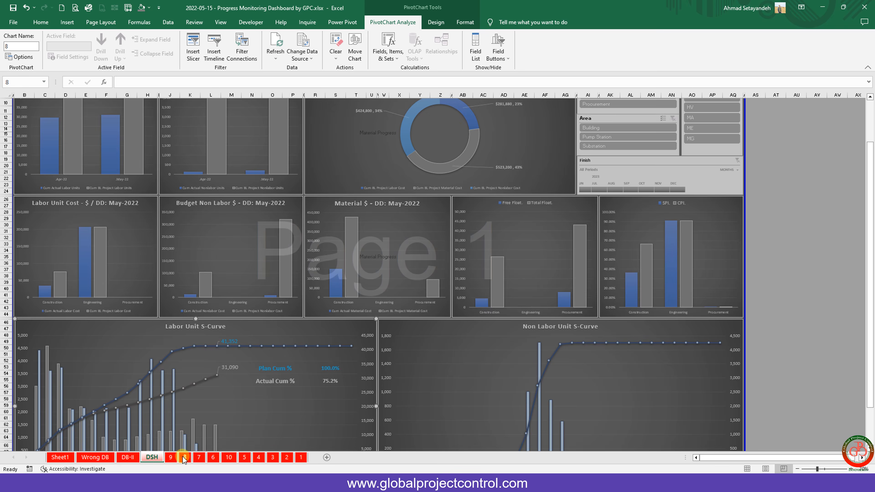
pyautogui.click(435, 264)
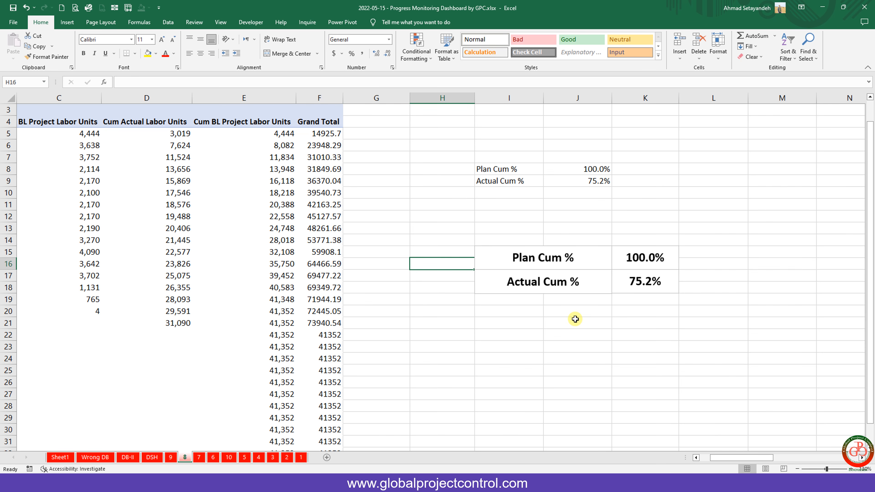
pyautogui.scroll(-1, 575, 318)
pyautogui.scroll(-1, 575, 319)
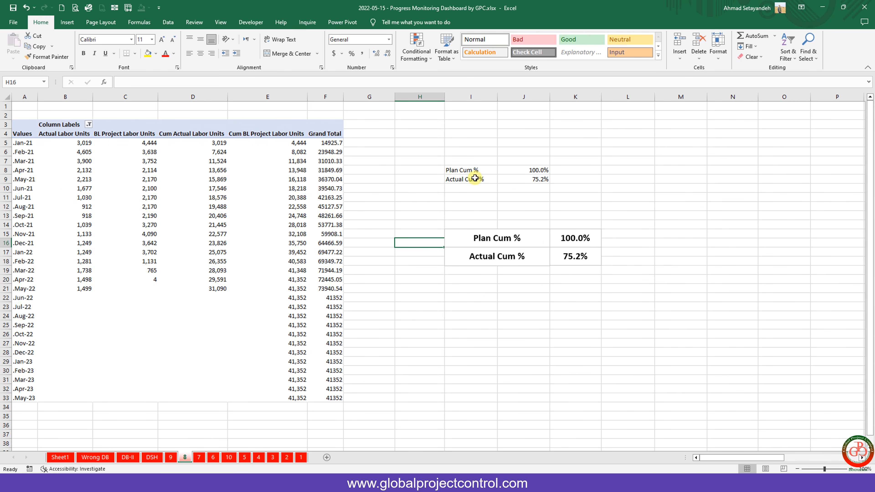
pyautogui.moveTo(475, 172); pyautogui.dragTo(477, 180)
pyautogui.hotkey('ctrl', 'c')
pyautogui.click(478, 297)
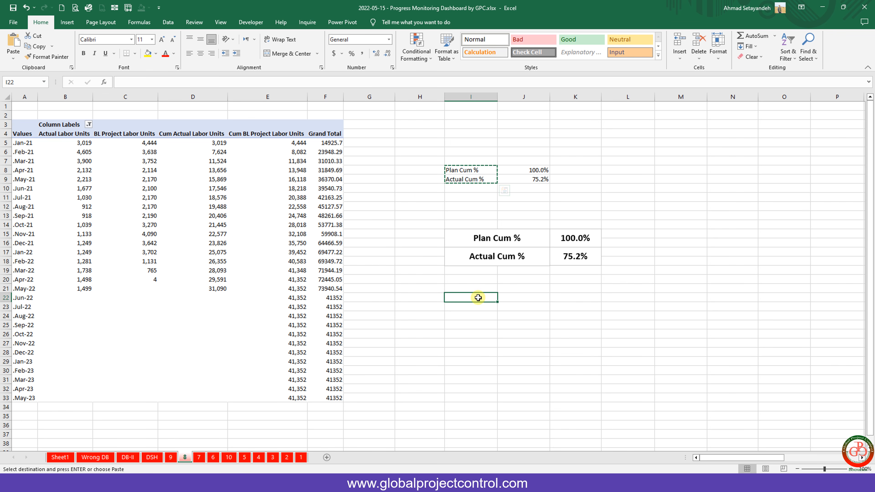
pyautogui.hotkey('ctrl', 'v')
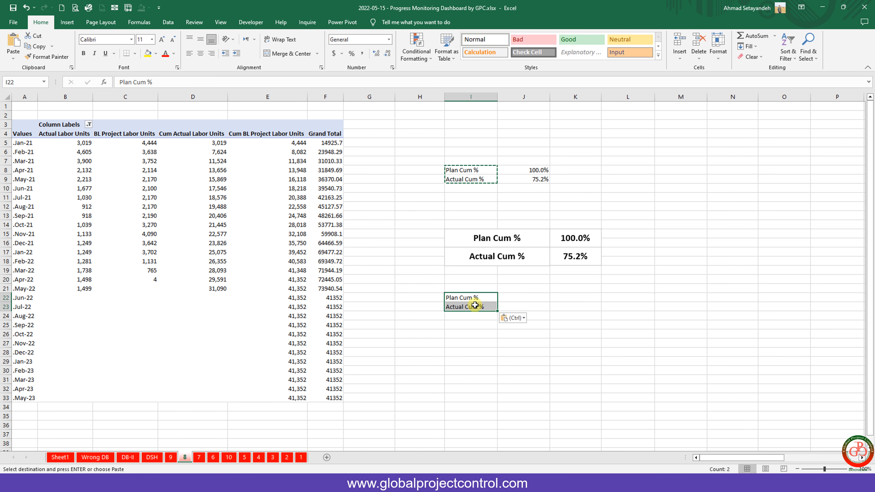
pyautogui.click(475, 298)
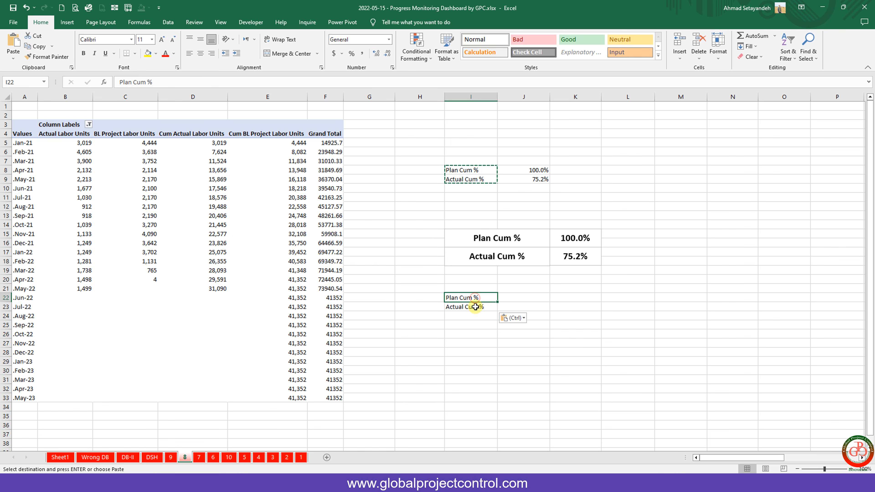
pyautogui.click(476, 307)
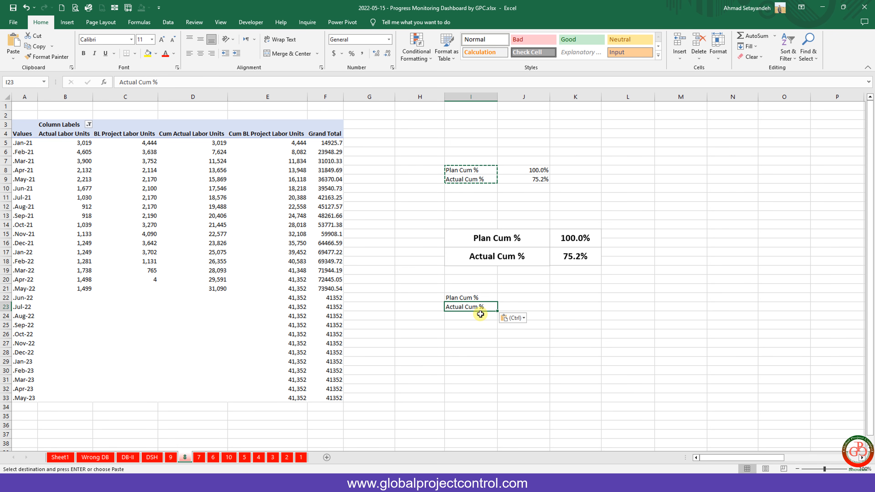
pyautogui.click(533, 298)
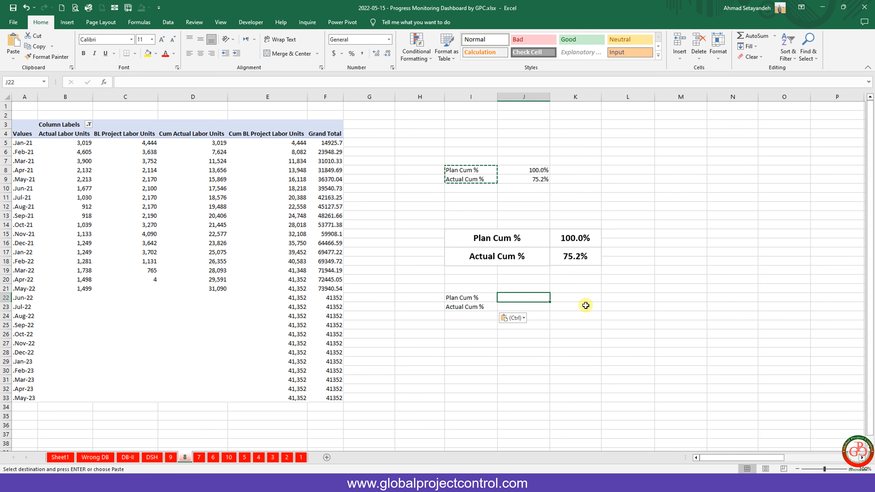
# Make J22 a GETPIVOTDATA ratio of May-23 cumulative baseline labor units, shown as 100.0%.
pyautogui.write('=')
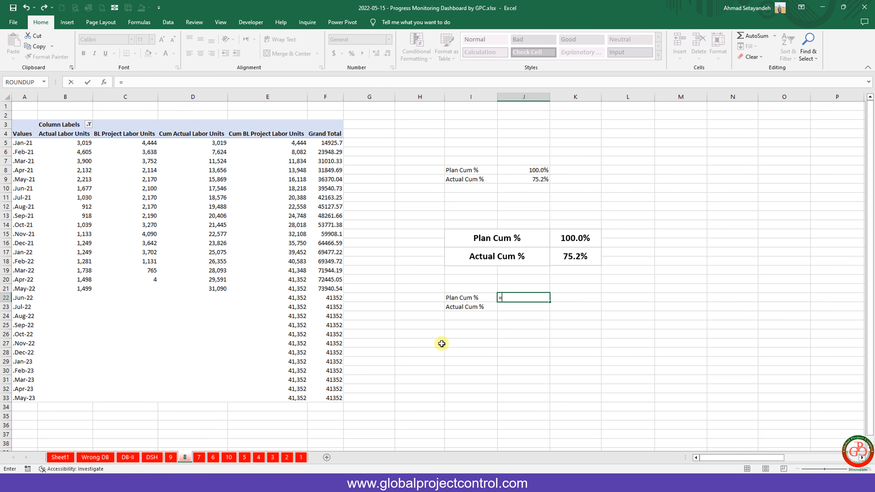
pyautogui.click(308, 397)
pyautogui.write('/')
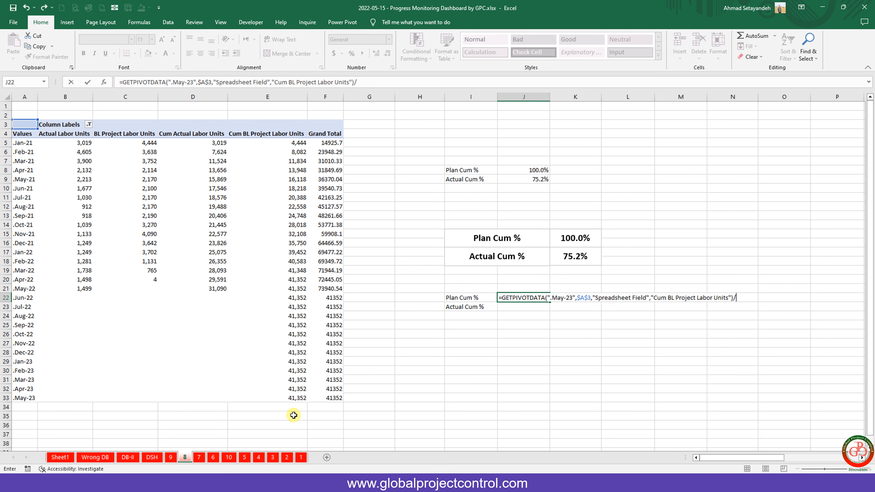
pyautogui.click(293, 395)
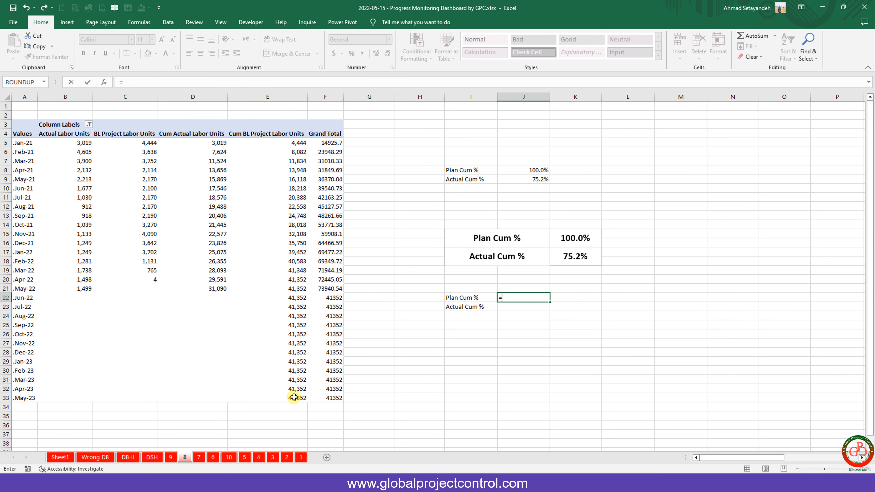
pyautogui.click(293, 397)
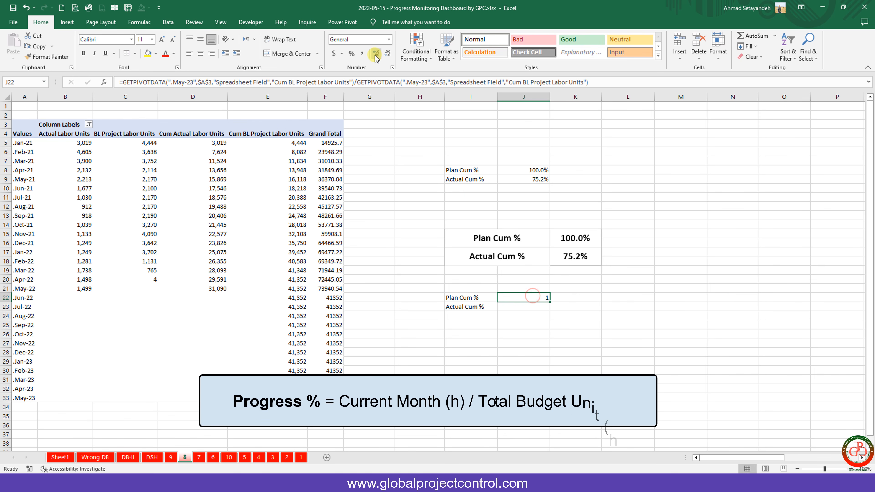
pyautogui.click(352, 53)
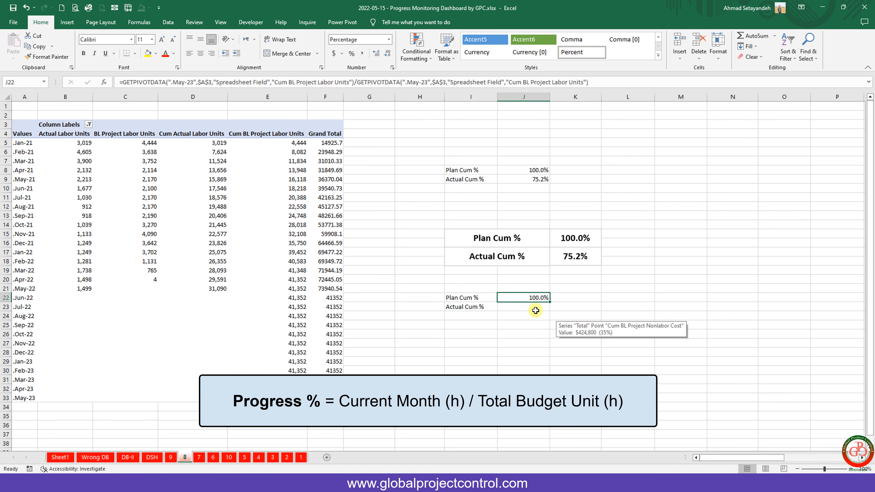
pyautogui.click(530, 305)
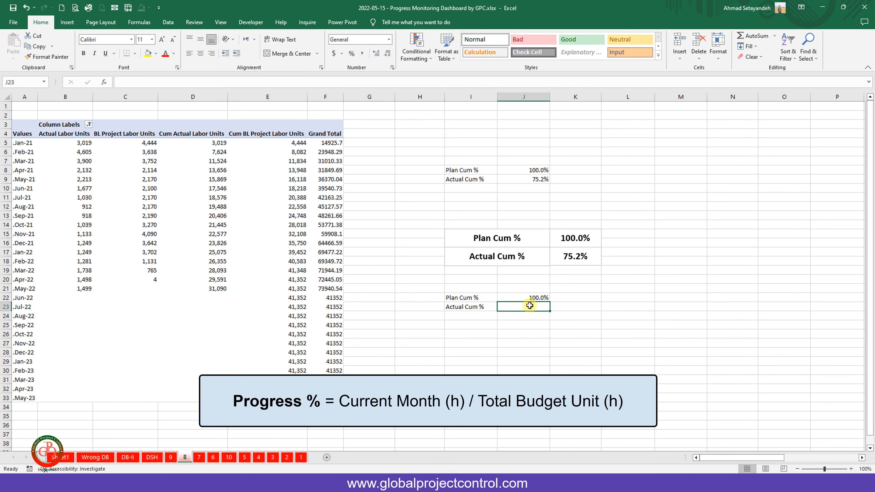
pyautogui.write('=')
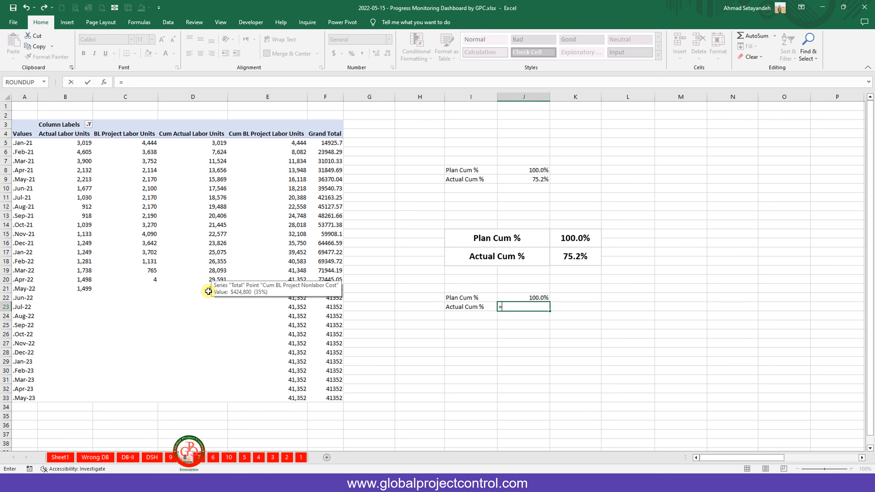
# Complete J23 as May-22 cumulative actual over May-23 cumulative baseline labor units.
pyautogui.click(208, 291)
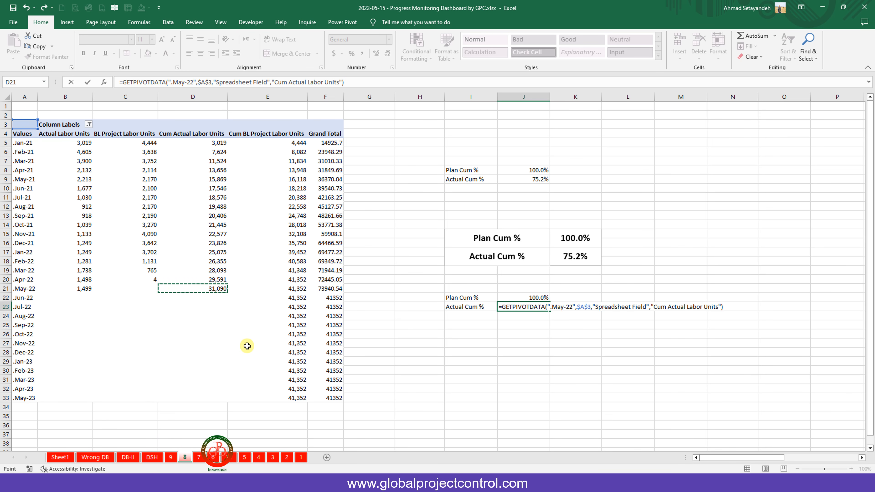
pyautogui.write('/')
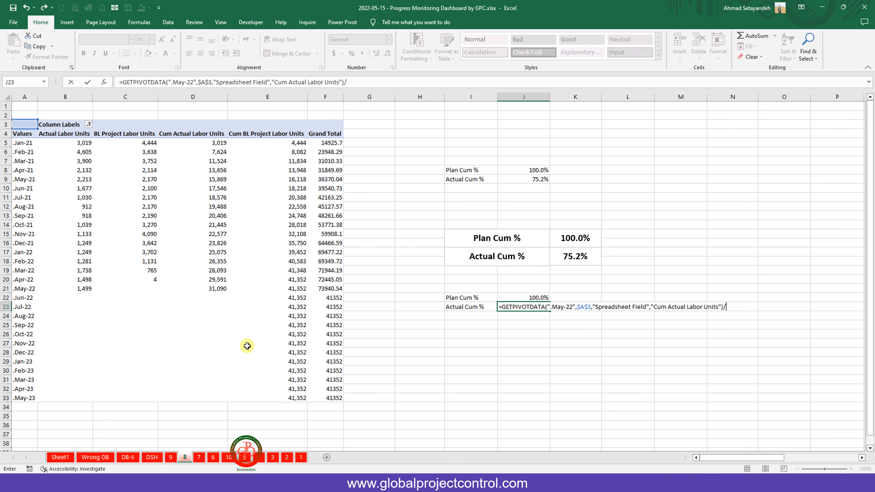
pyautogui.click(294, 398)
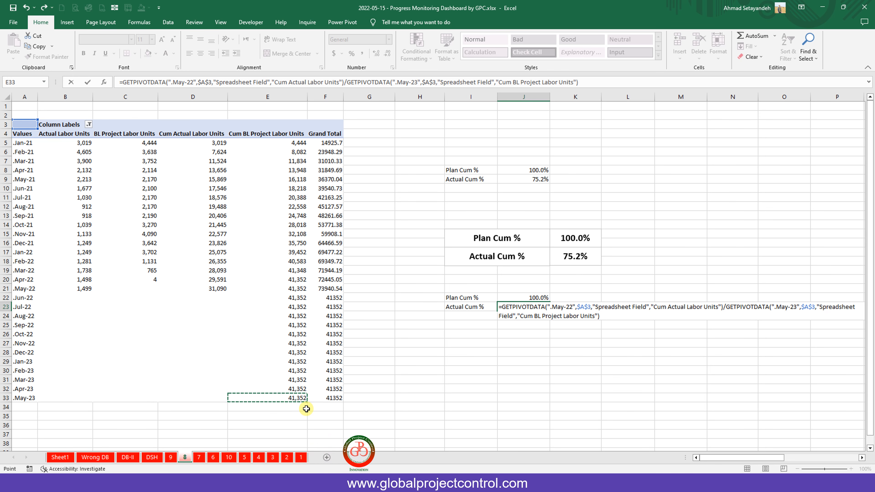
pyautogui.hotkey('ctrl', 'Return')
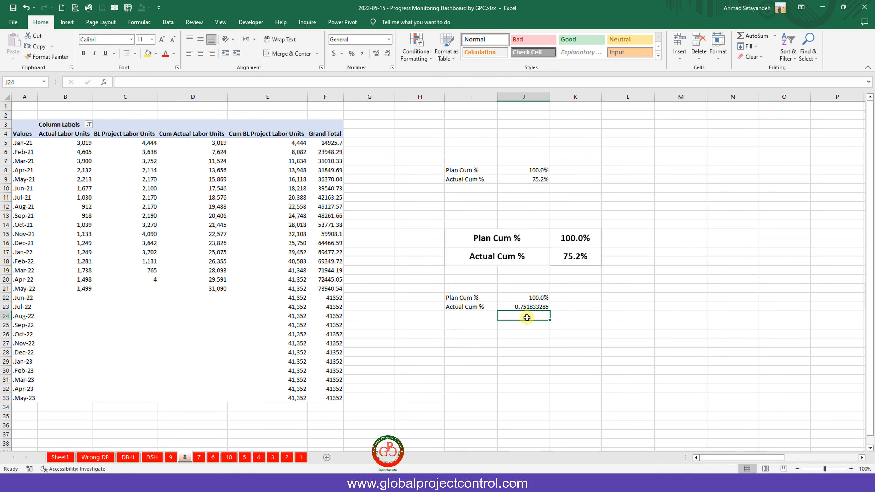
# Copy J22's percentage format onto J23 so it shows 75.2%, then return to DSH.
pyautogui.click(533, 294)
pyautogui.click(47, 57)
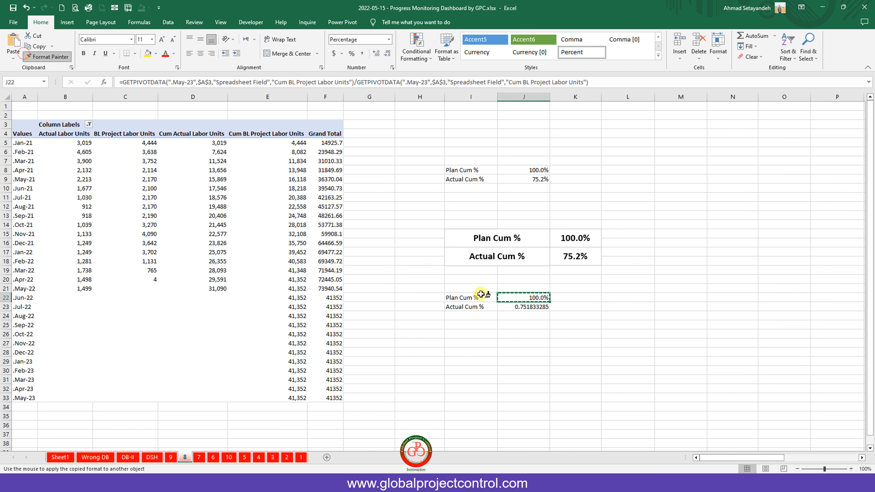
pyautogui.click(521, 306)
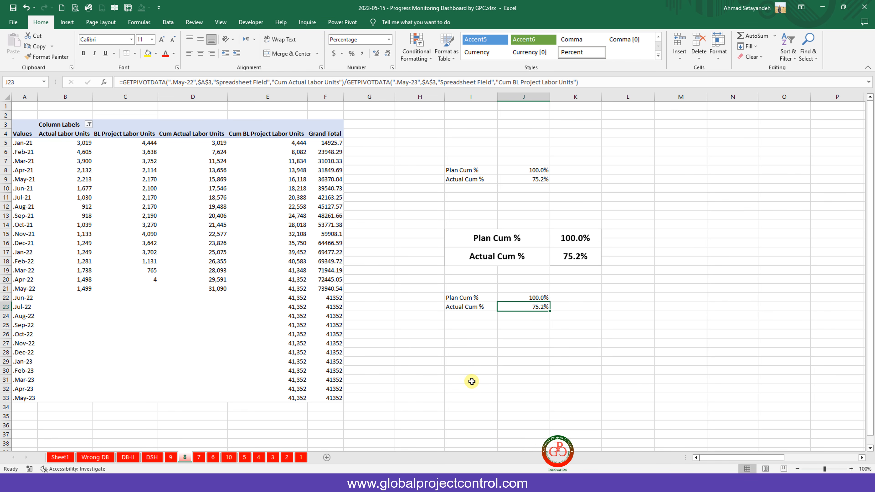
pyautogui.click(152, 457)
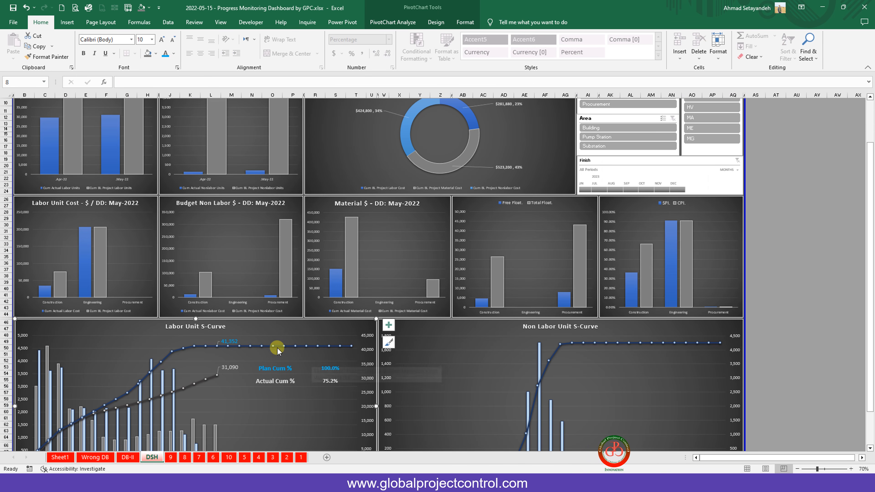
# Draw a bold, centred Plan Cum % text box below the Labor Unit S-Curve chart.
pyautogui.scroll(-5, 290, 368)
pyautogui.scroll(-2, 289, 368)
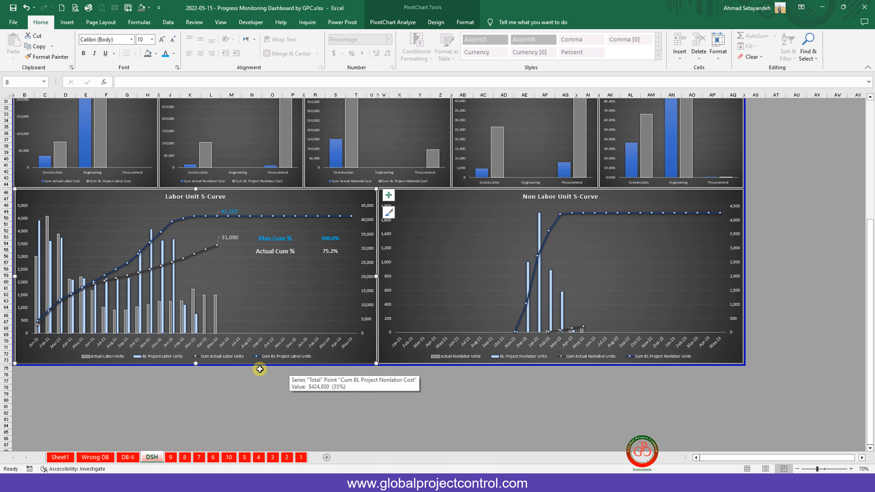
pyautogui.click(66, 23)
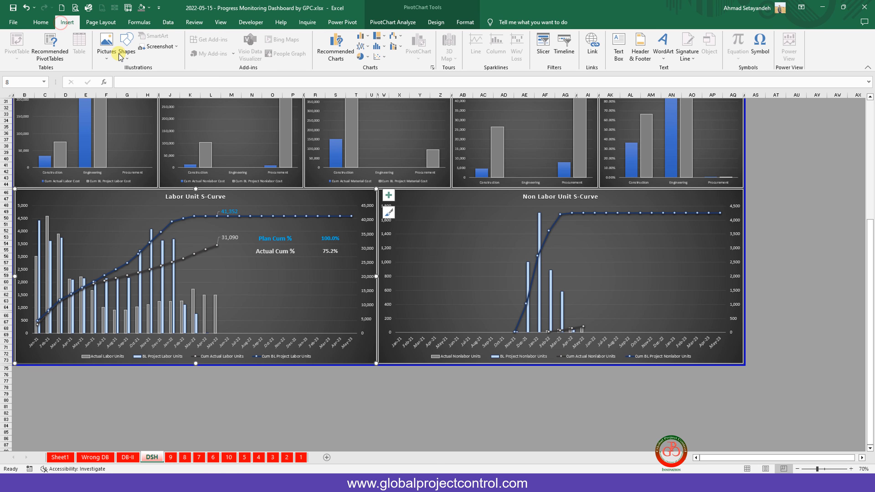
pyautogui.click(125, 51)
pyautogui.click(123, 78)
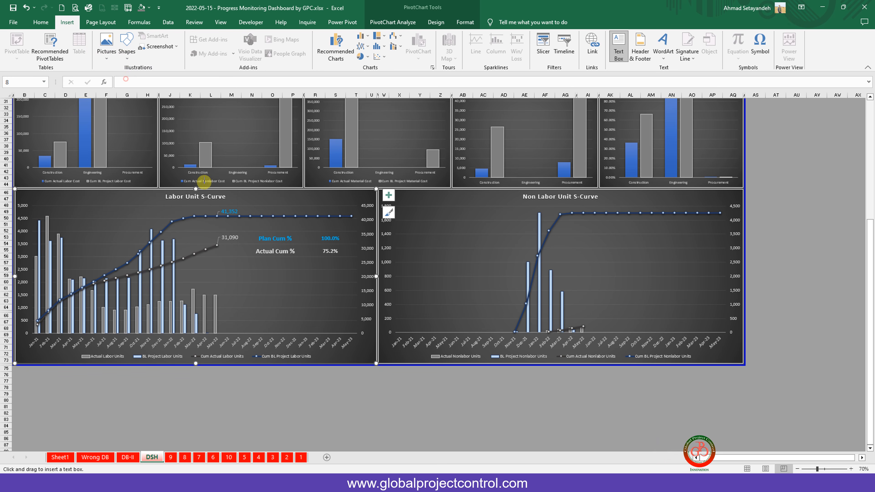
pyautogui.moveTo(241, 384); pyautogui.dragTo(296, 396)
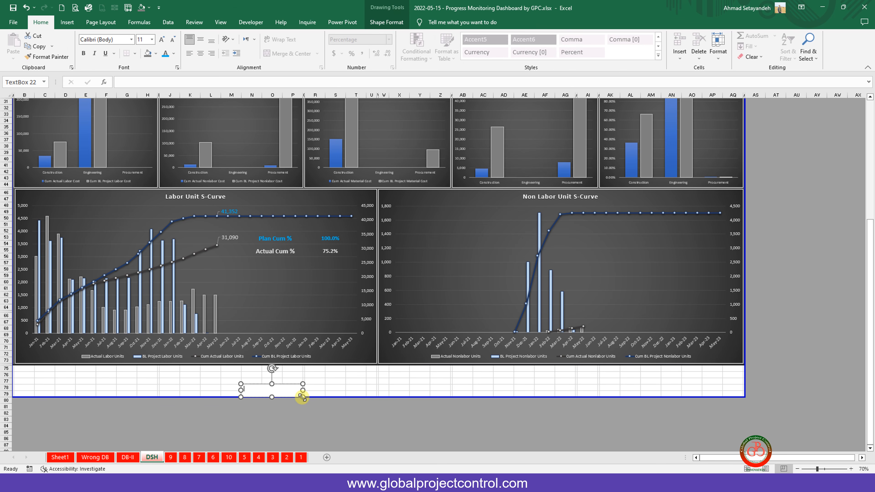
pyautogui.click(335, 406)
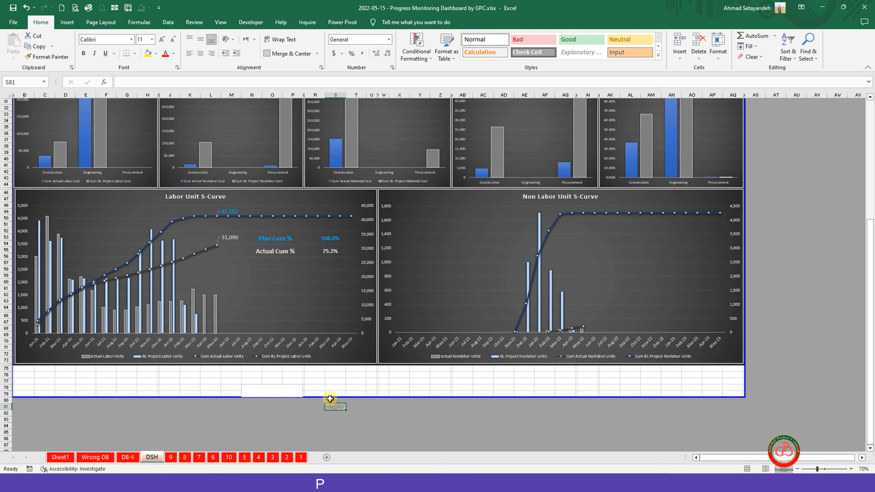
pyautogui.moveTo(330, 379); pyautogui.dragTo(333, 365)
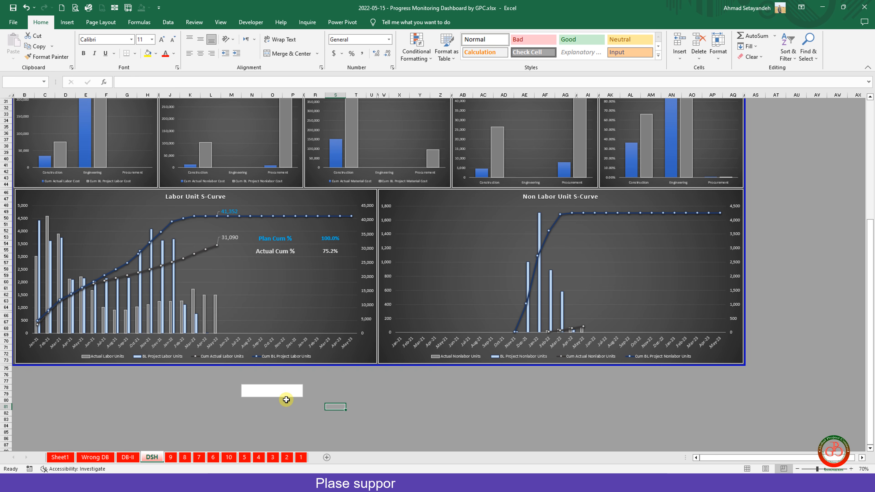
pyautogui.click(283, 388)
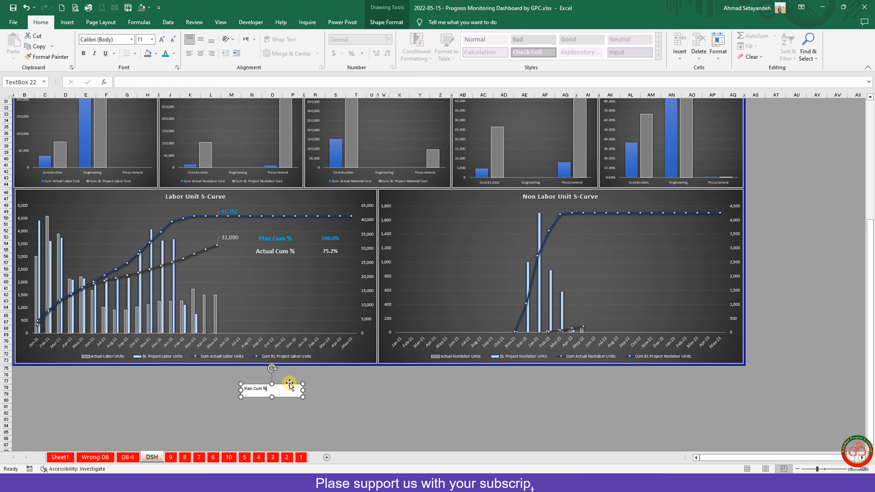
pyautogui.click(200, 43)
pyautogui.click(200, 53)
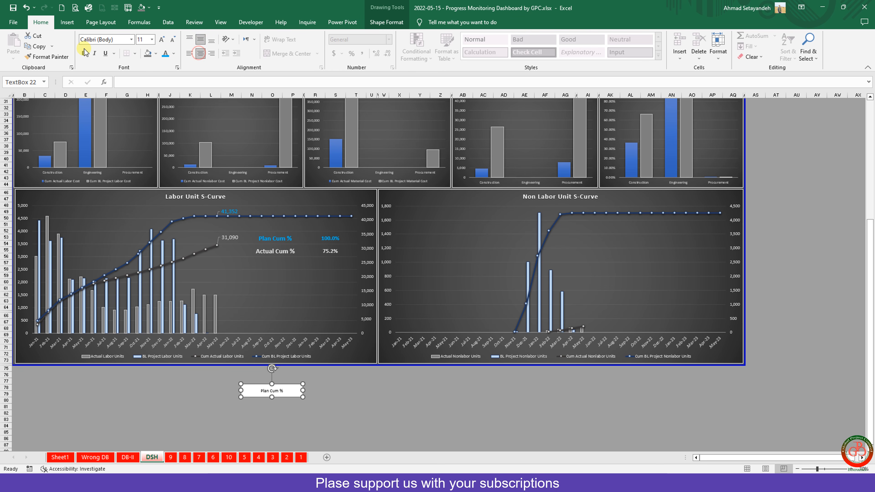
pyautogui.click(83, 53)
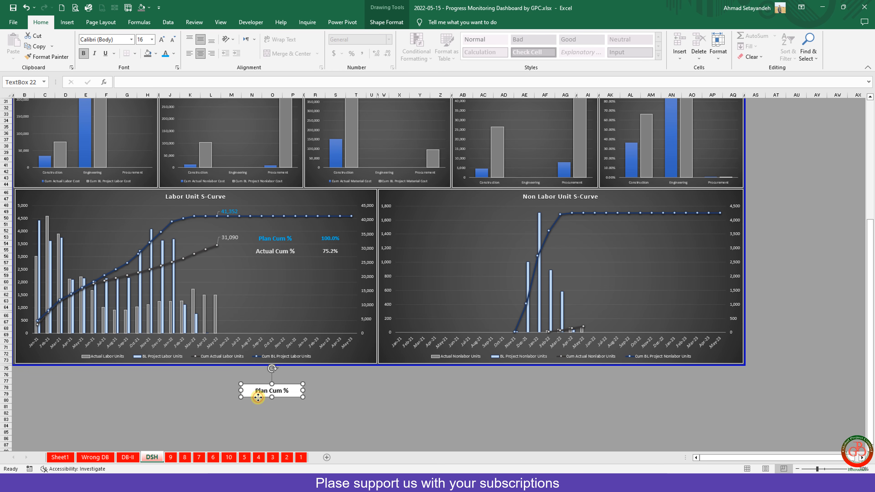
# Duplicate the label box directly below it and relabel the copy Actual Cum %.
pyautogui.hotkey('ctrl', 'c')
pyautogui.hotkey('ctrl', 'v')
pyautogui.moveTo(268, 402); pyautogui.dragTo(263, 410)
pyautogui.click(268, 404)
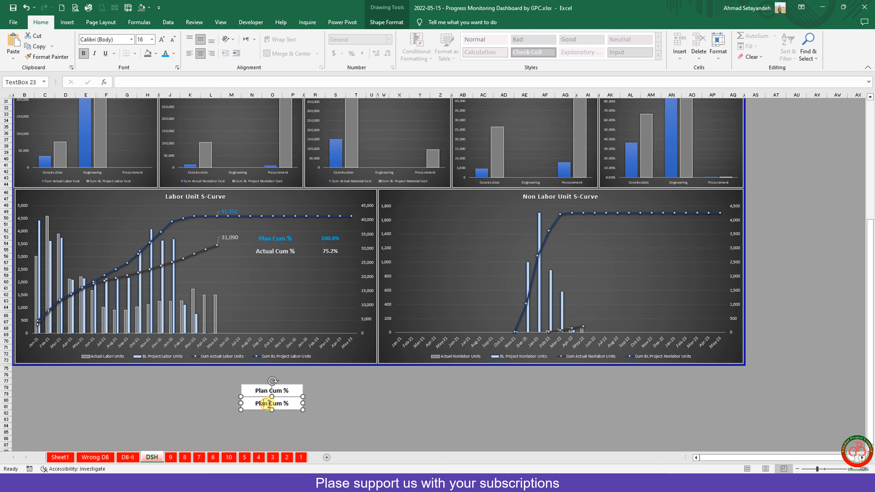
pyautogui.doubleClick(259, 404)
pyautogui.write('Actua')
pyautogui.click(315, 394)
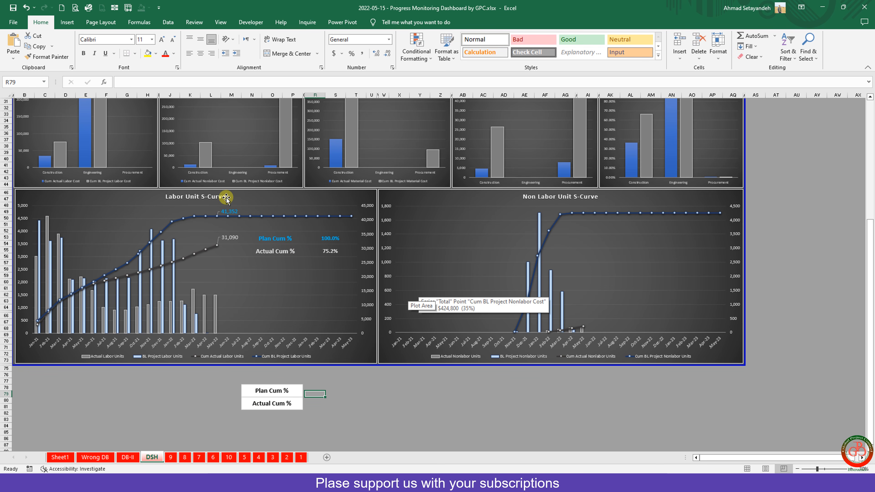
# Draw two value text boxes beside the Plan Cum % and Actual Cum % labels.
pyautogui.click(67, 22)
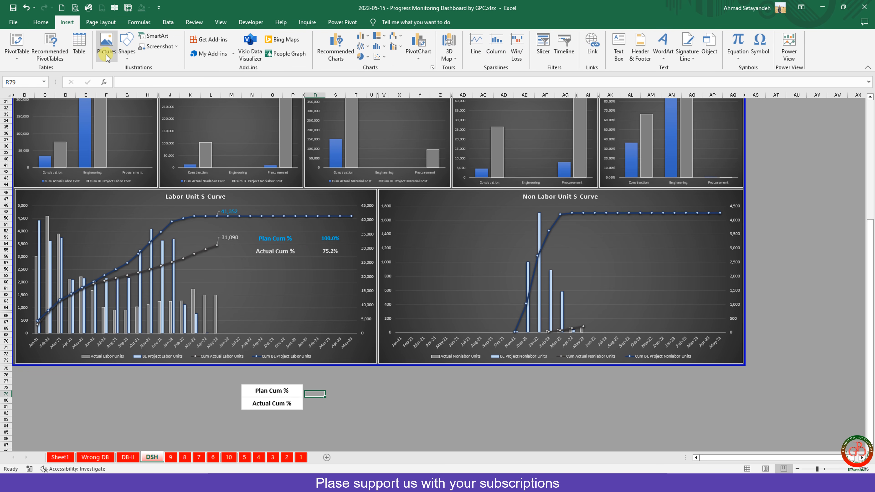
pyautogui.click(126, 47)
pyautogui.click(123, 77)
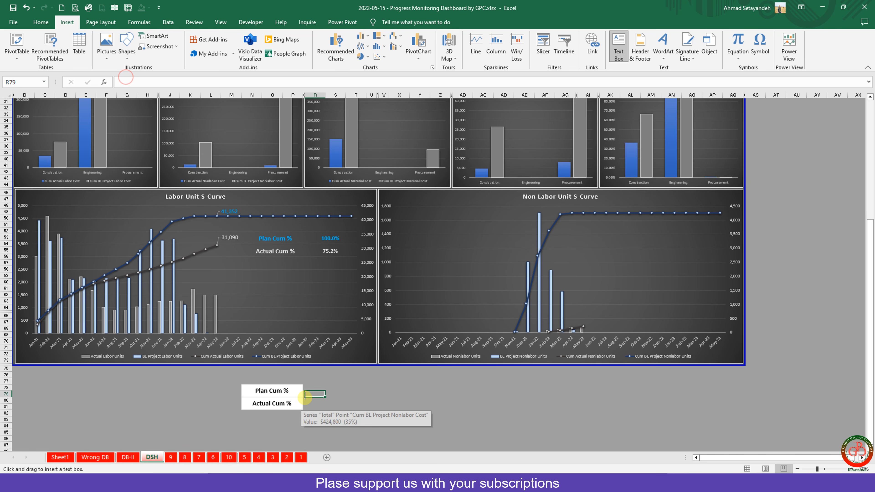
pyautogui.moveTo(303, 382); pyautogui.dragTo(345, 397)
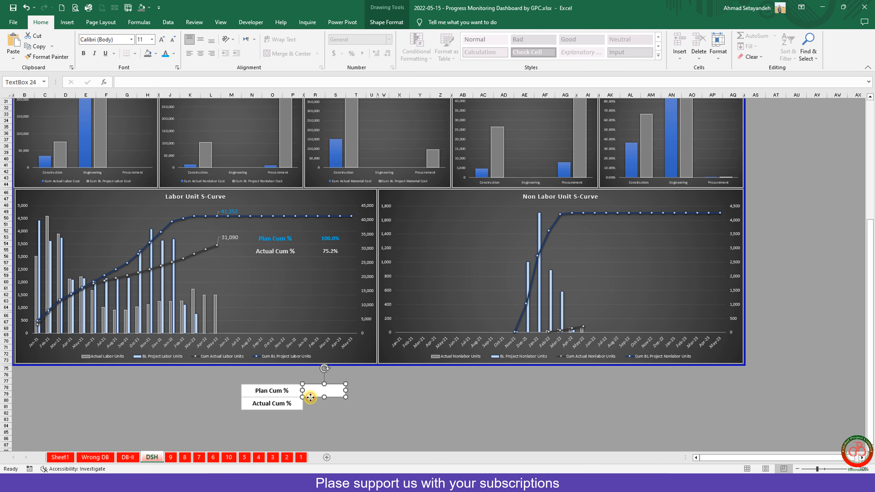
pyautogui.hotkey('ctrl', 'd')
pyautogui.moveTo(314, 403); pyautogui.dragTo(309, 409)
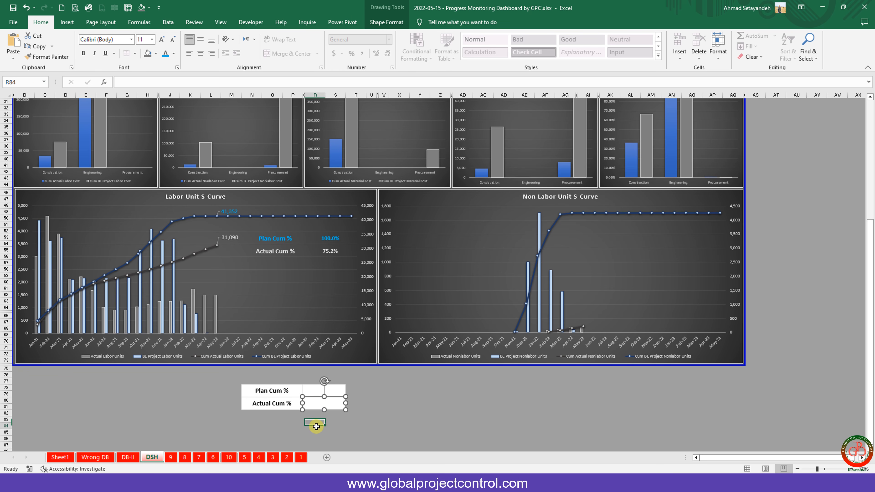
# Link the upper value box to '8'!J22 so it shows 100.0%.
pyautogui.click(311, 385)
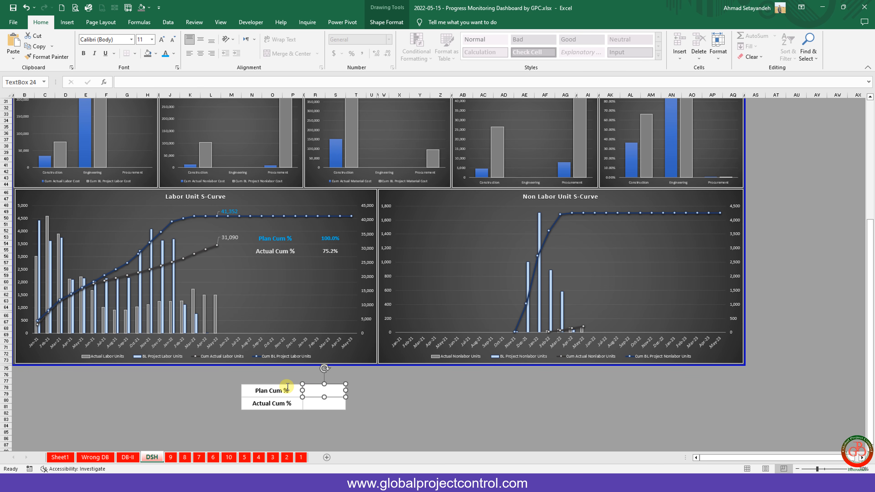
pyautogui.click(130, 81)
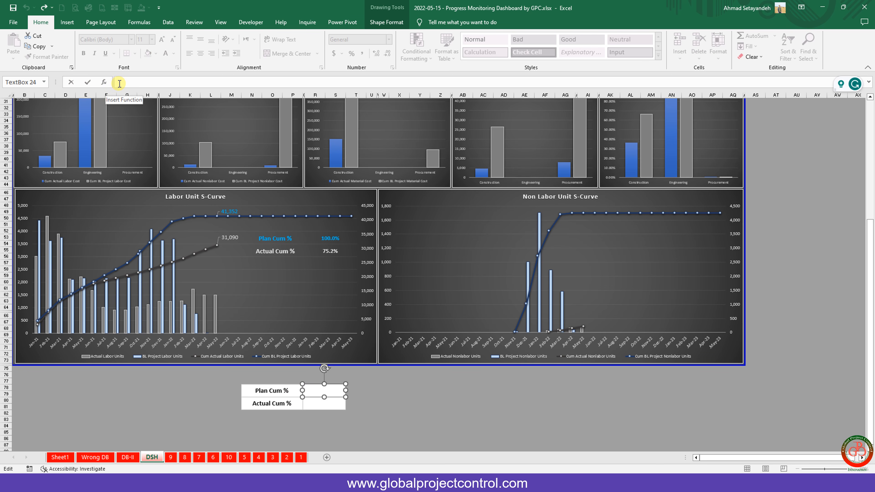
pyautogui.write('=')
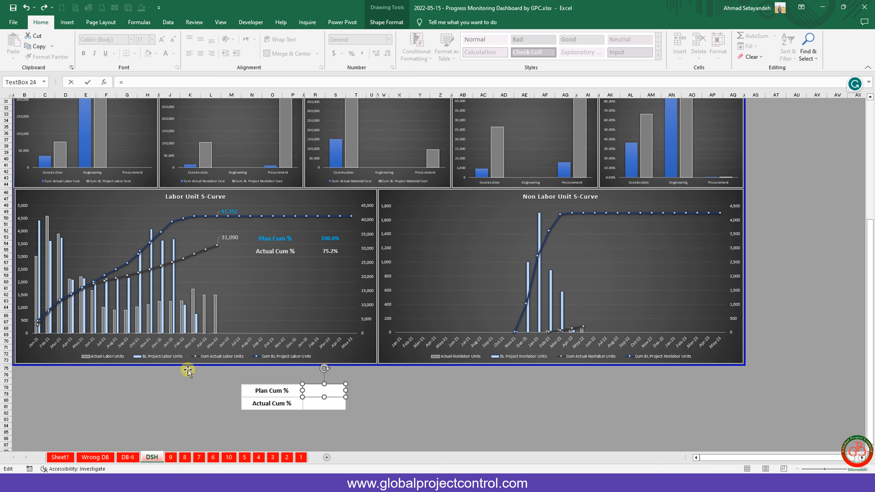
pyautogui.click(185, 458)
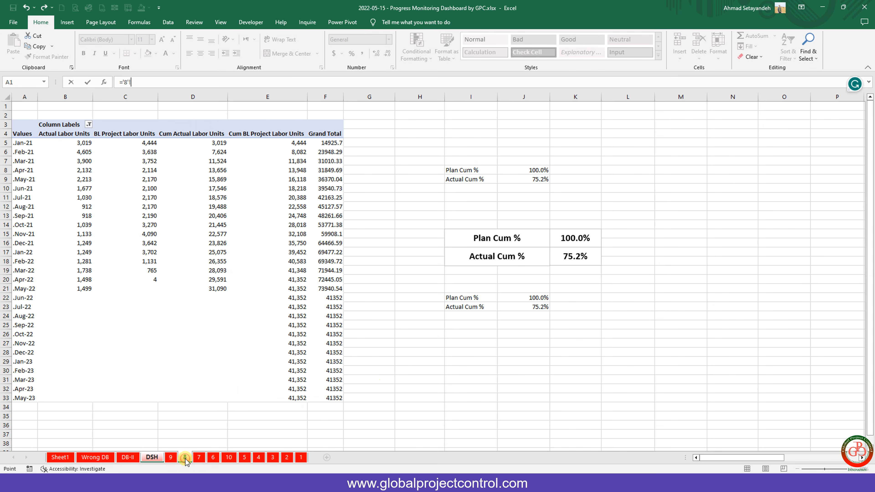
pyautogui.click(530, 298)
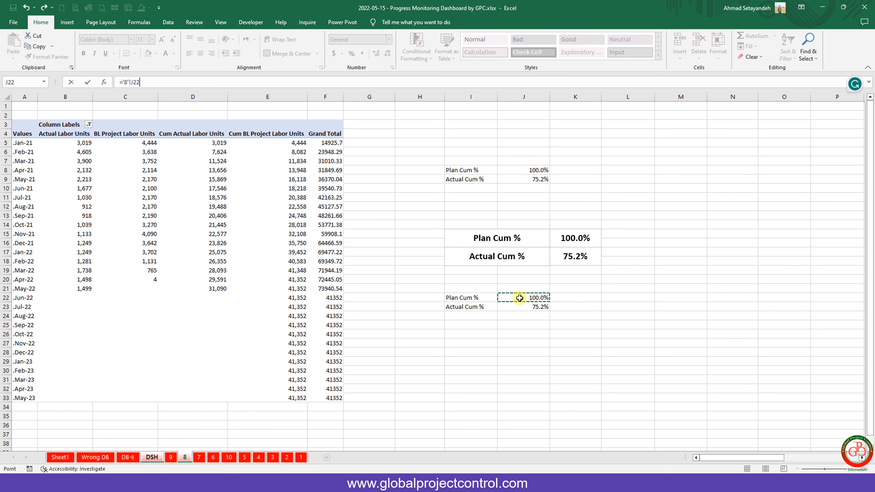
pyautogui.press('Return')
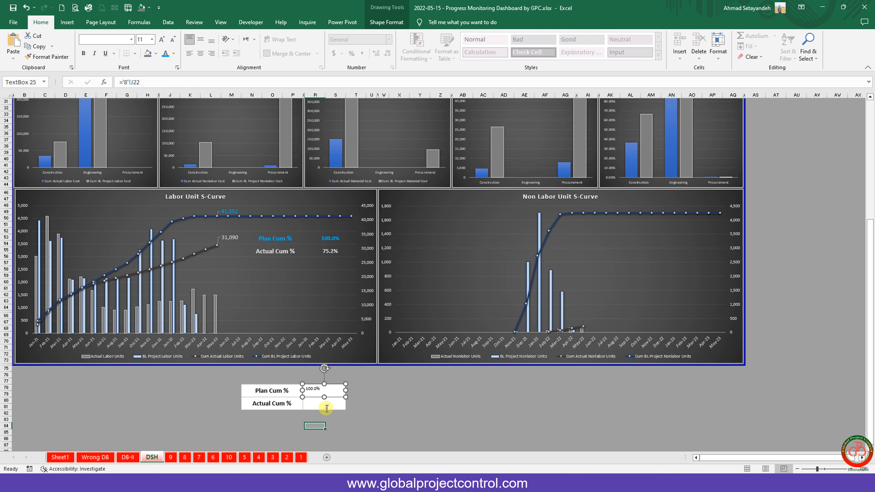
# Link the lower value box to '8'!J23, showing 75.2% middle-aligned.
pyautogui.click(325, 409)
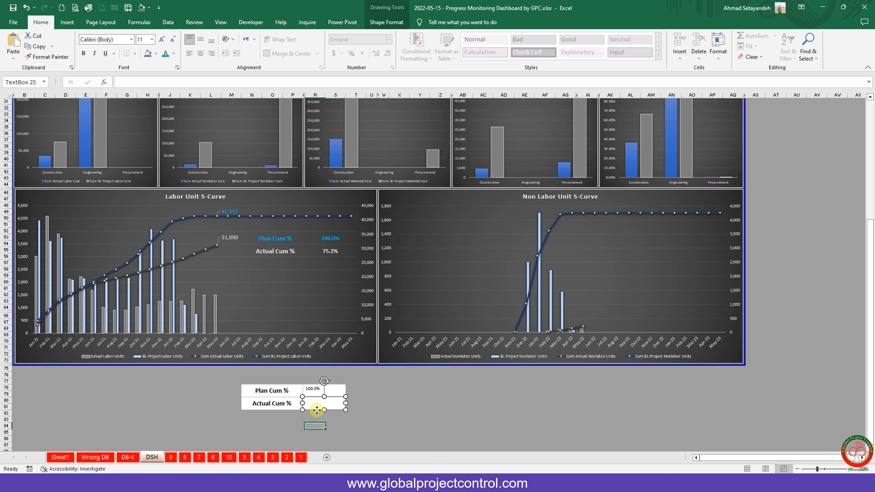
pyautogui.click(142, 83)
pyautogui.write('=')
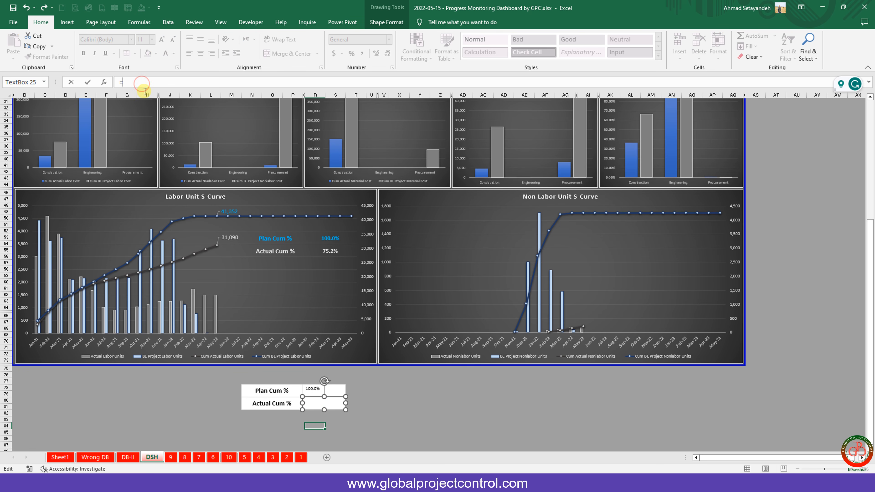
pyautogui.click(185, 457)
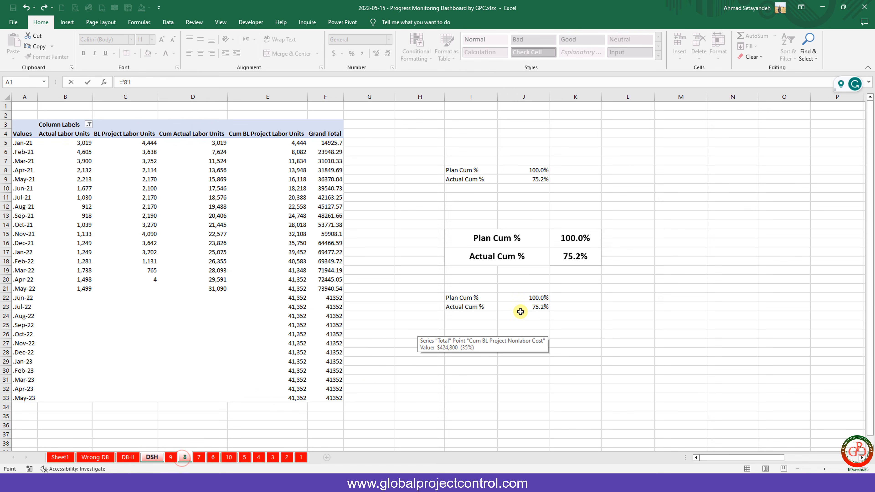
pyautogui.click(534, 307)
pyautogui.press('Return')
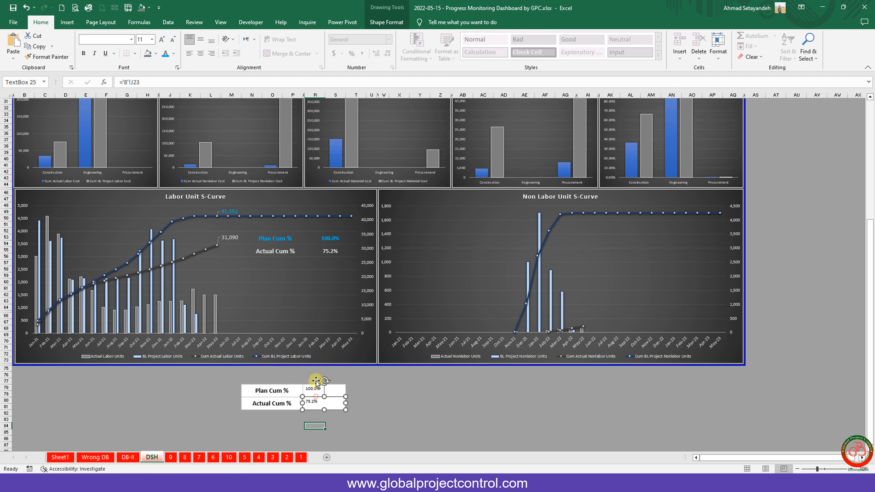
pyautogui.click(200, 39)
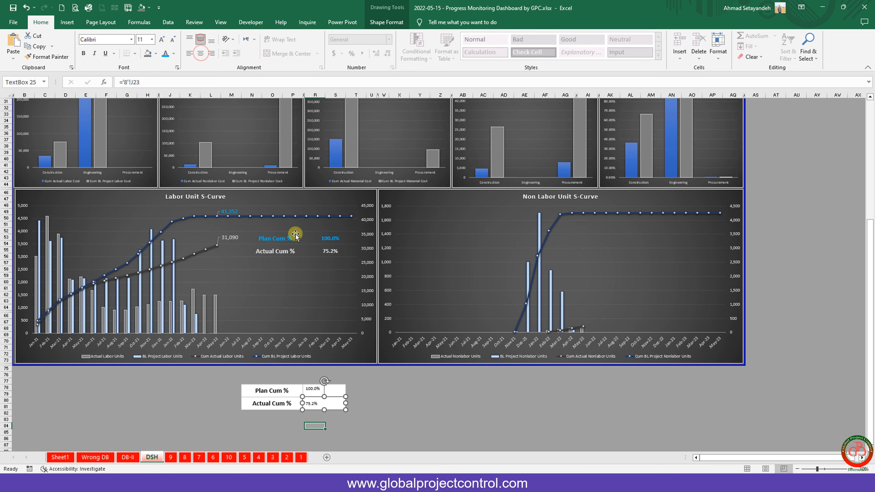
pyautogui.click(314, 397)
# Centre the 100.0% and 75.2% values horizontally and vertically in their boxes.
pyautogui.click(200, 53)
pyautogui.click(313, 386)
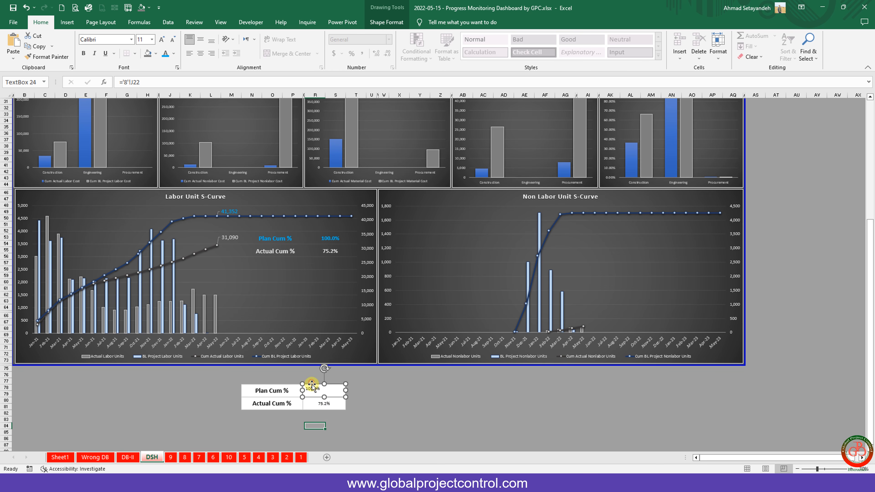
pyautogui.click(200, 53)
pyautogui.click(200, 40)
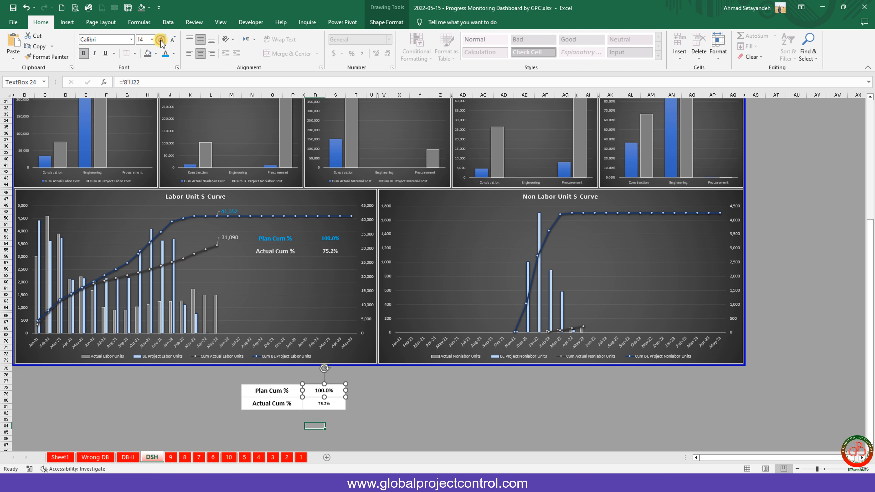
# Make the values bold at 14 points, then select all four label and value boxes.
pyautogui.click(315, 408)
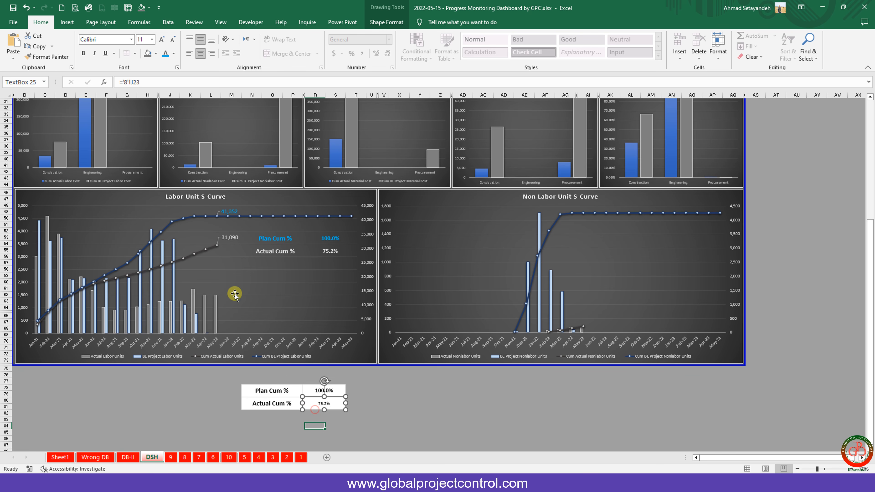
pyautogui.click(85, 55)
pyautogui.click(162, 40)
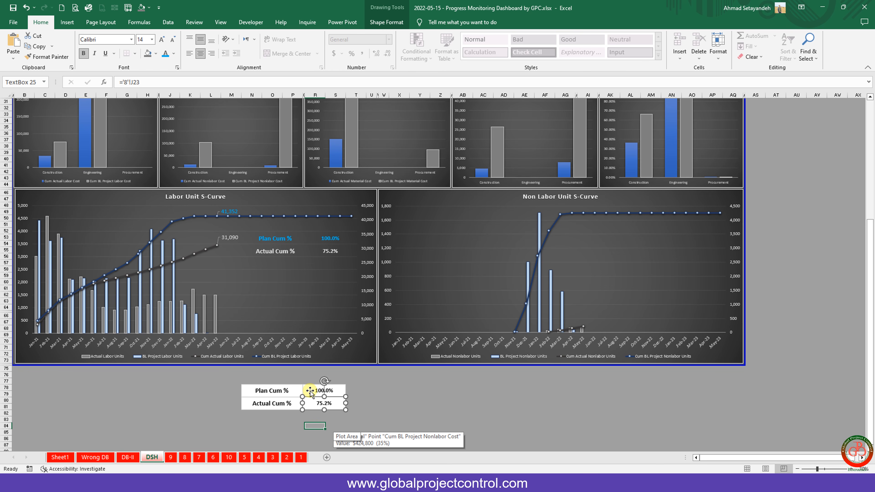
pyautogui.keyDown('shift'); pyautogui.click(274, 390); pyautogui.keyUp('shift')
pyautogui.keyDown('shift'); pyautogui.click(280, 403); pyautogui.keyUp('shift')
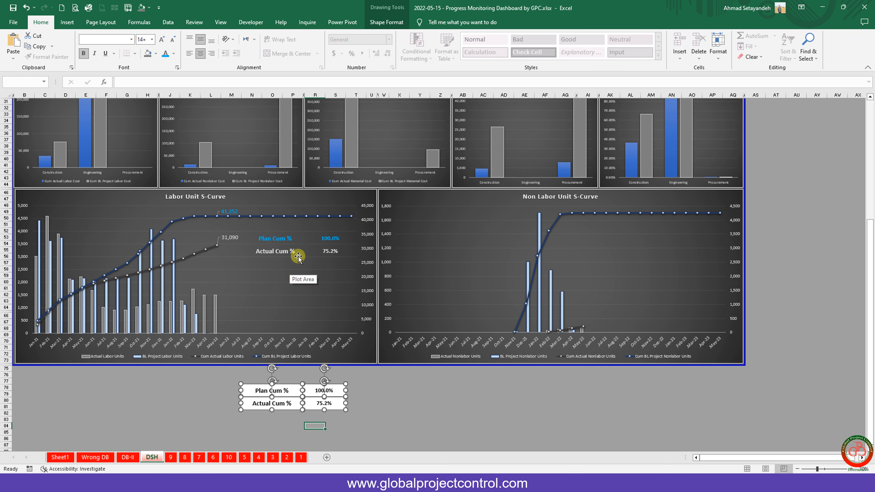
# Group the four Plan Cum % / Actual Cum % boxes into one object.
pyautogui.click(391, 22)
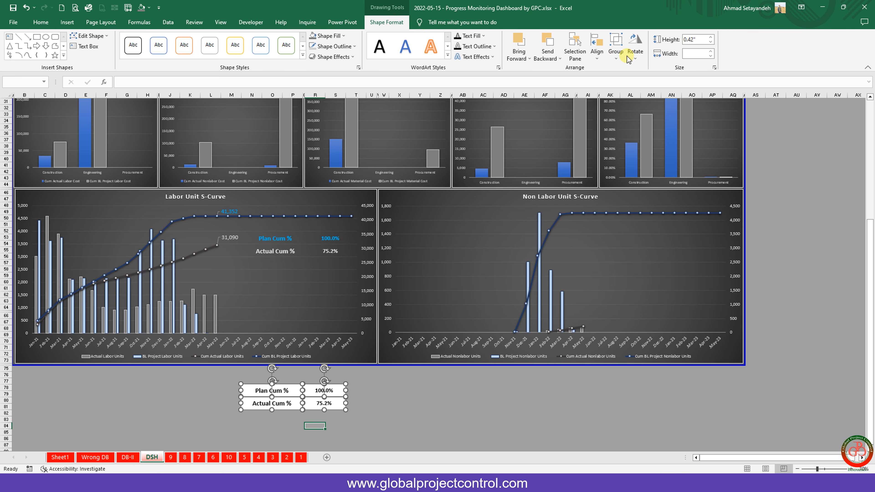
pyautogui.click(619, 57)
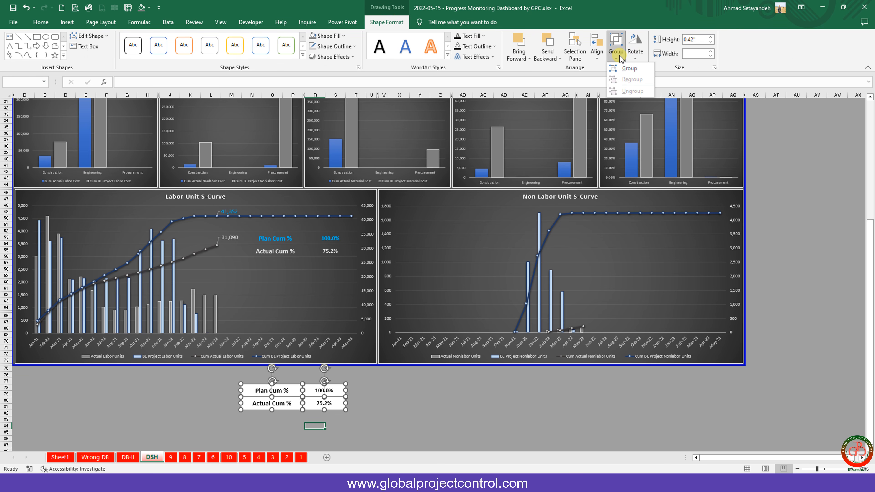
pyautogui.click(624, 68)
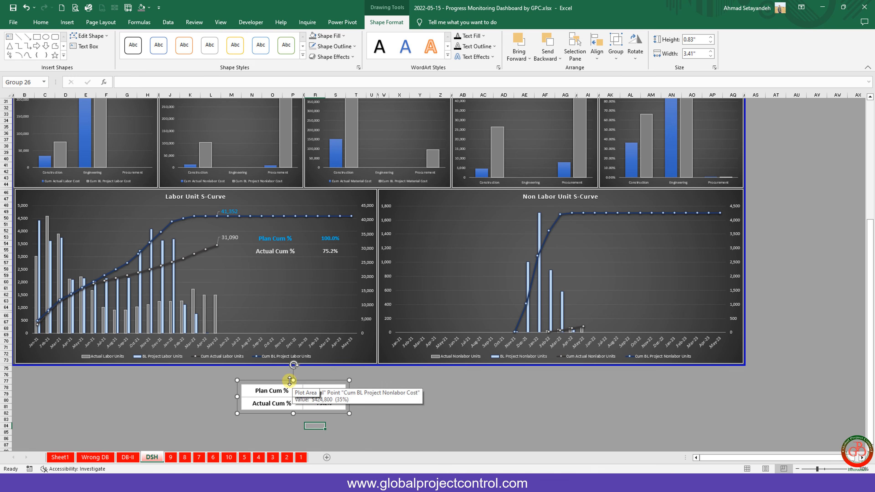
# Give the grouped boxes No Fill and No Outline.
pyautogui.click(328, 379)
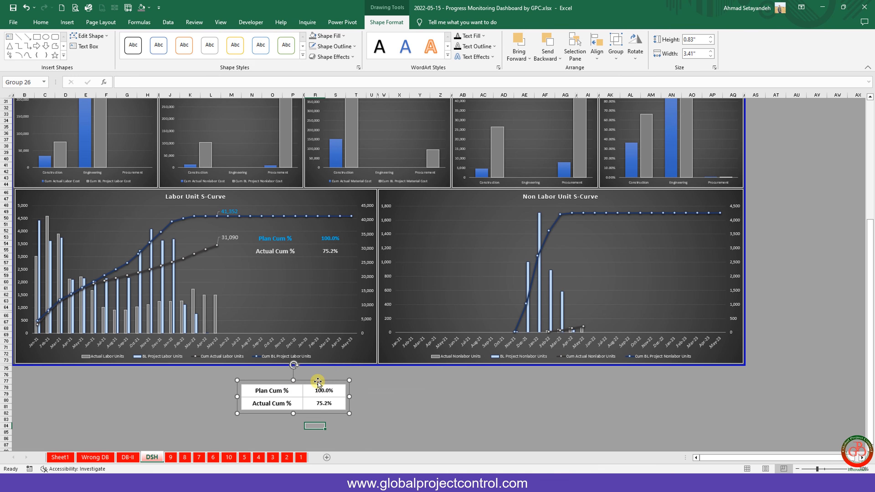
pyautogui.click(344, 36)
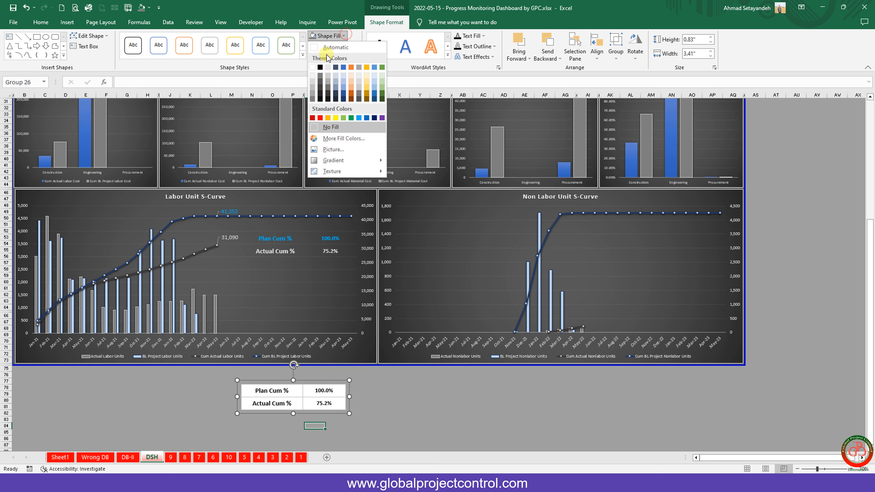
pyautogui.click(325, 127)
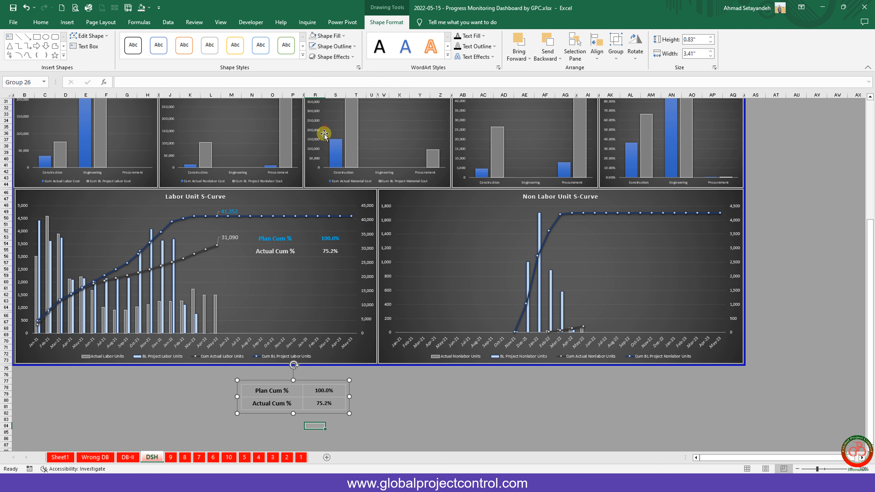
pyautogui.click(352, 46)
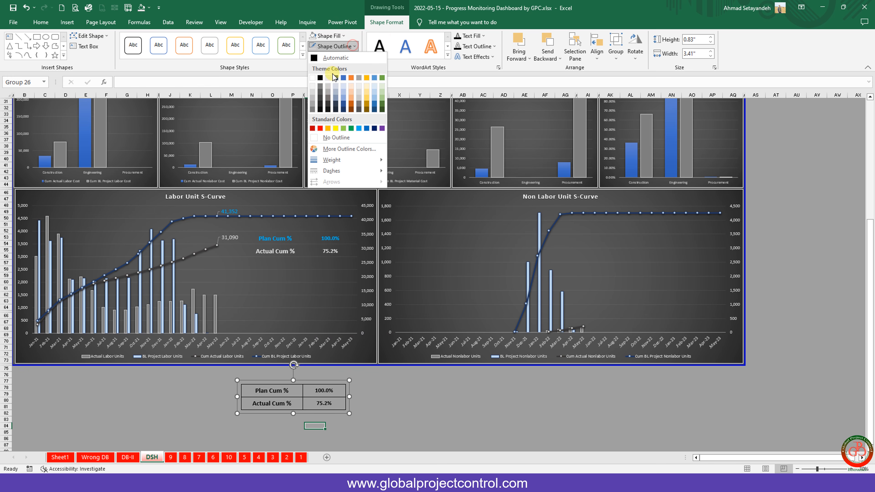
pyautogui.click(326, 137)
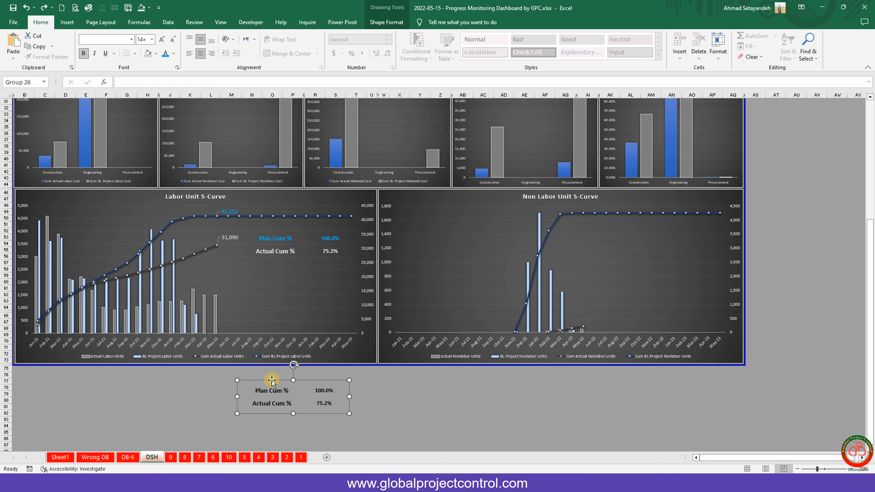
# Move the group up onto the Labor Unit S-Curve chart and colour its text yellow.
pyautogui.moveTo(271, 380); pyautogui.dragTo(272, 266)
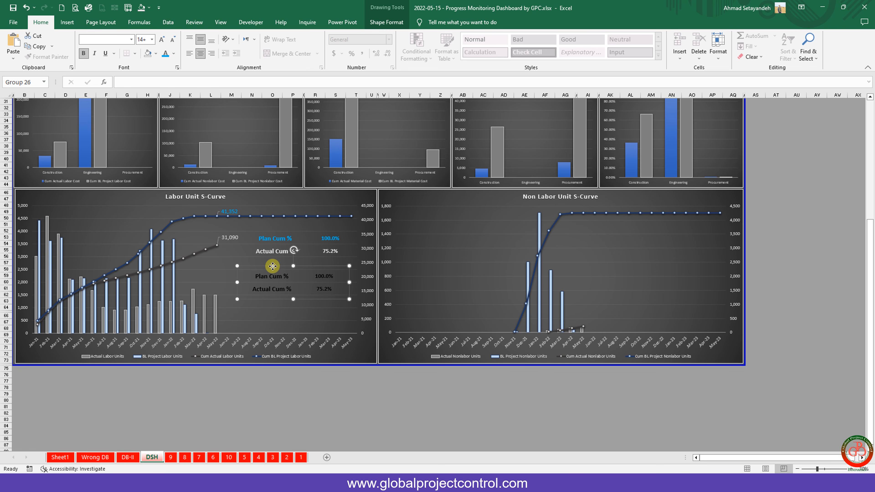
pyautogui.click(175, 55)
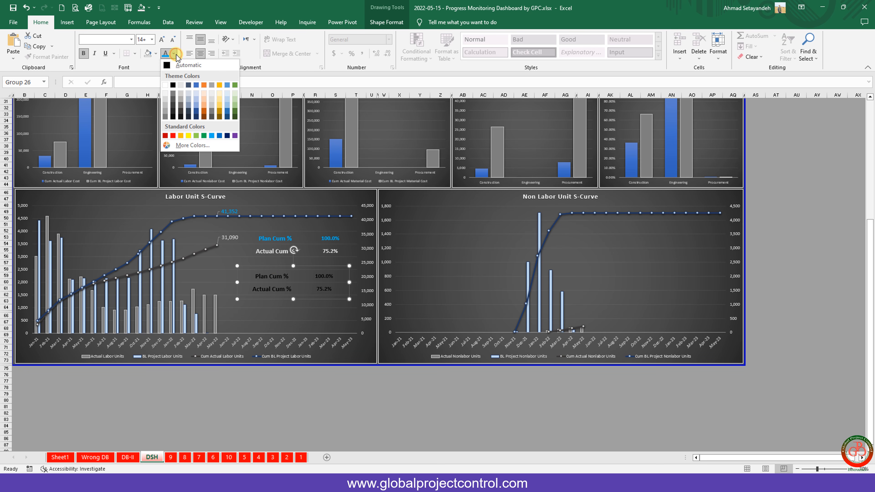
pyautogui.click(191, 136)
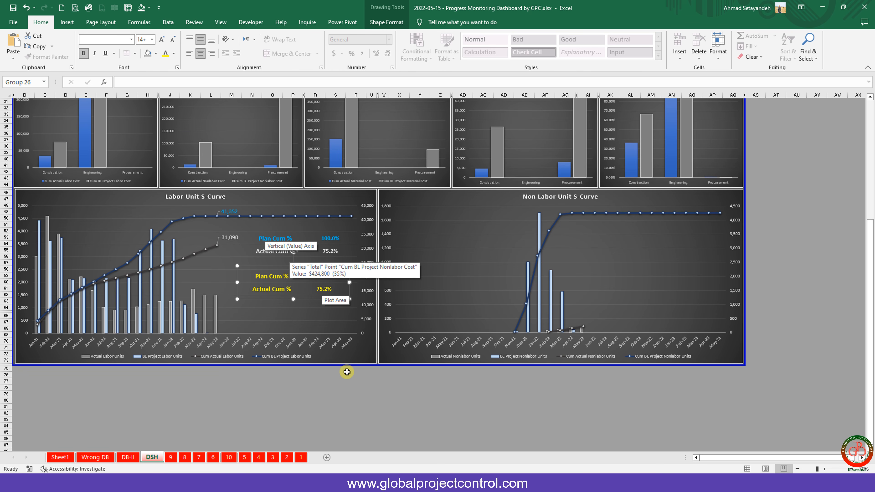
pyautogui.click(338, 384)
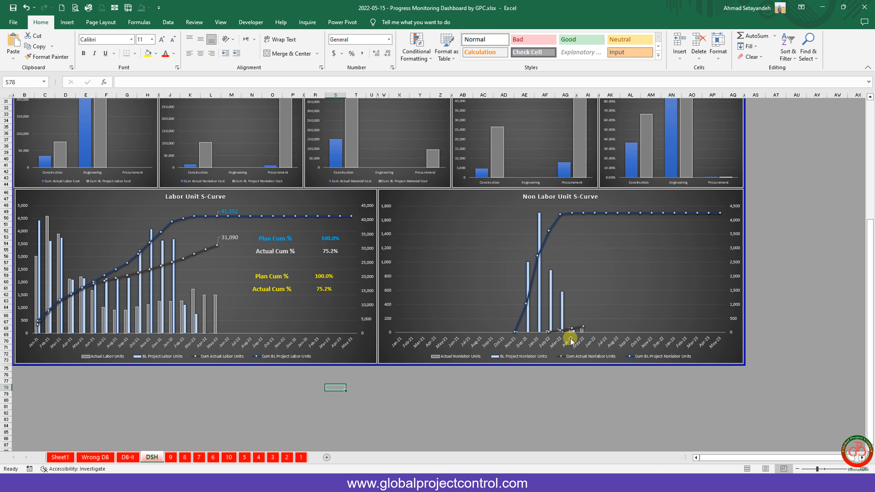
# Filter to Substation and confirm Actual Cum % reads 71.8% on sheet 8 and DSH.
pyautogui.scroll(1, 573, 338)
pyautogui.scroll(7, 573, 336)
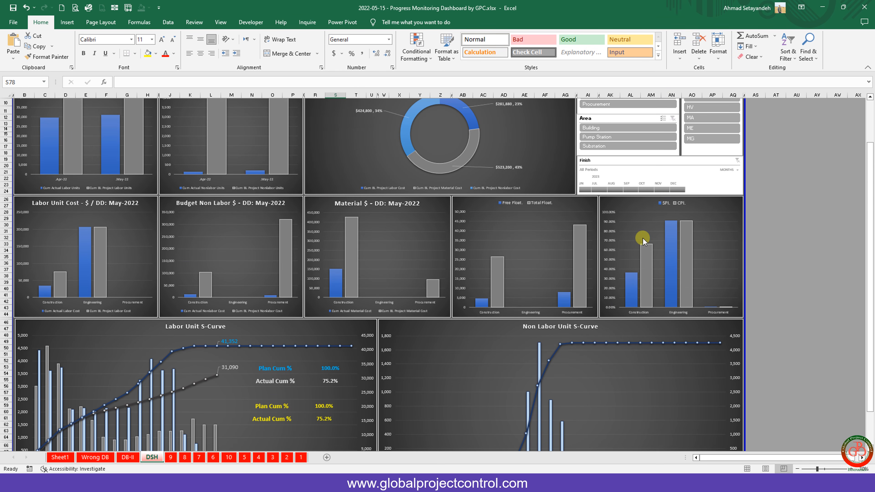
pyautogui.click(606, 146)
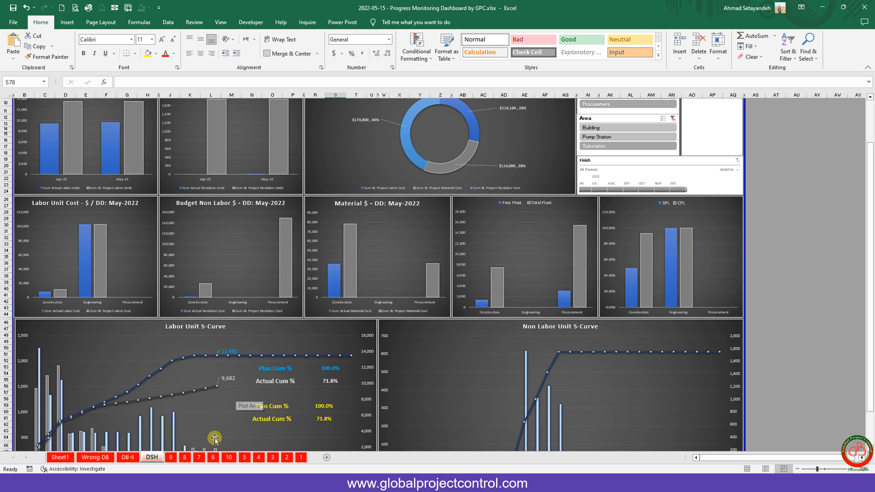
pyautogui.click(184, 457)
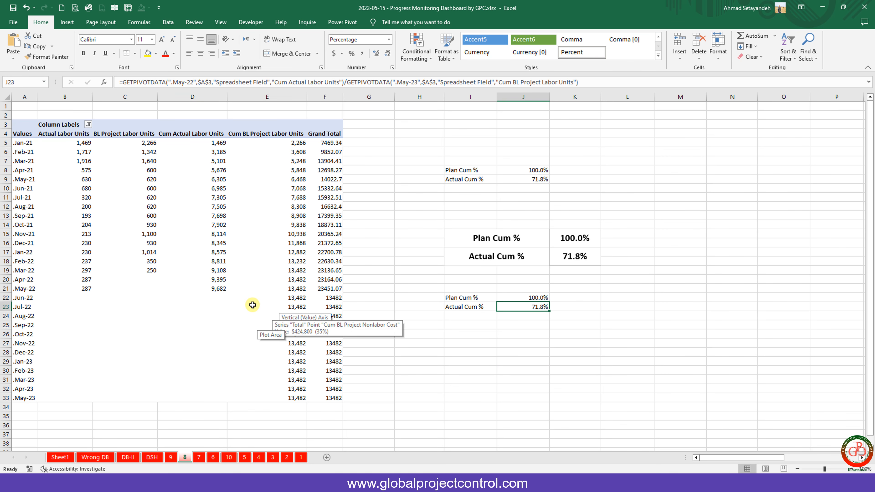
pyautogui.click(152, 458)
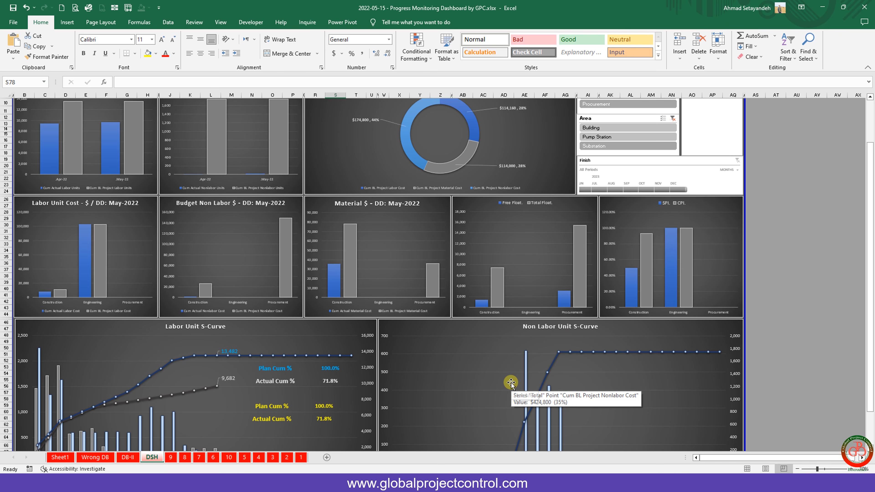
pyautogui.scroll(-3, 510, 383)
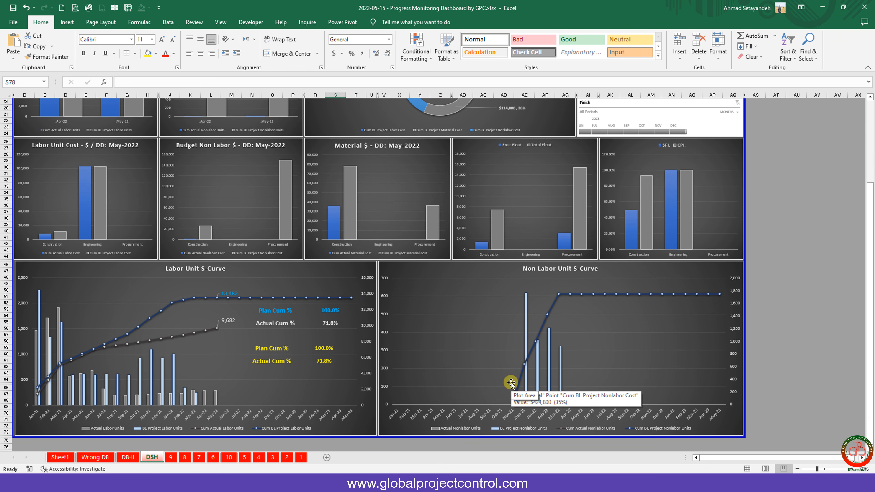